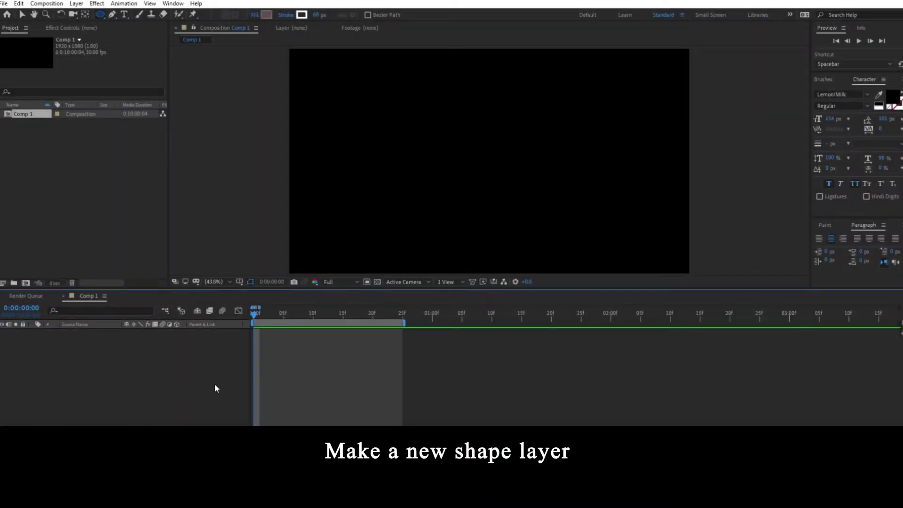
# Create a new empty Shape Layer 1 in Comp 1 from the timeline's New menu.
pyautogui.rightClick(306, 356)
pyautogui.moveTo(331, 359)
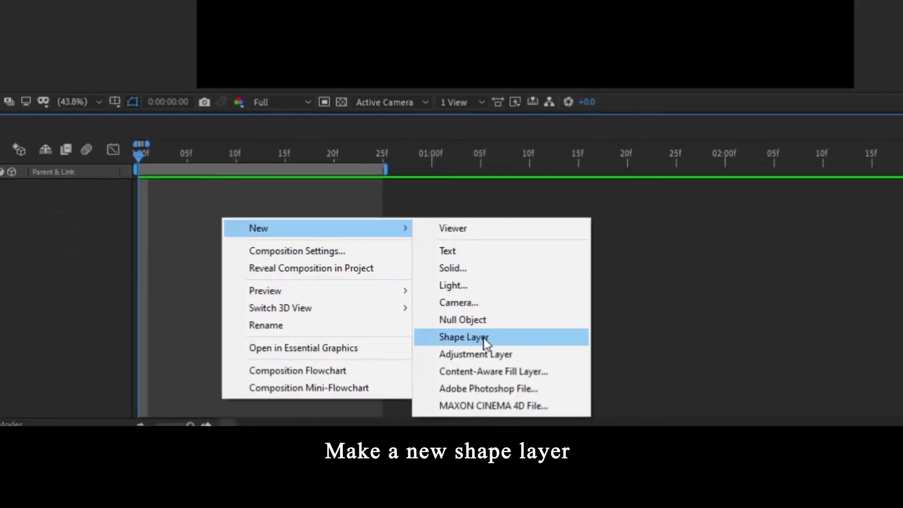
pyautogui.click(484, 338)
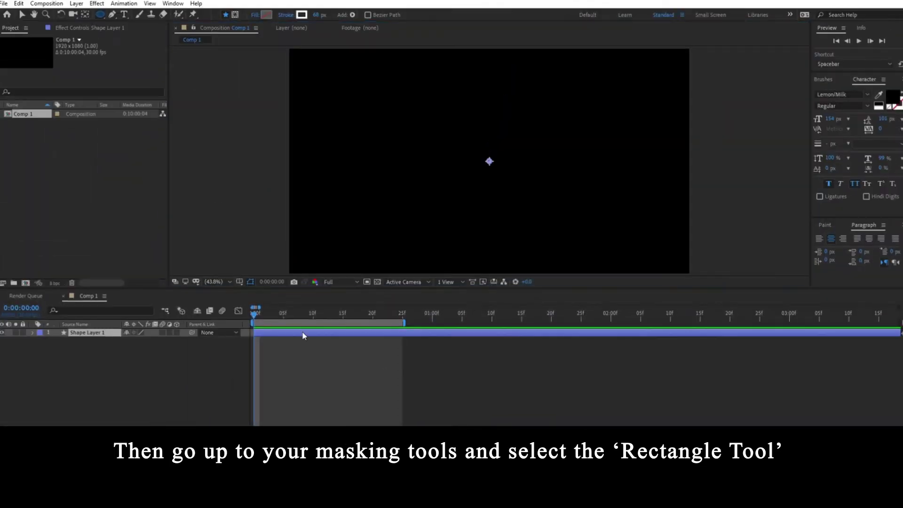
# Draw a small square at the comp centre with the Rectangle Tool and expand Rectangle 1.
pyautogui.click(101, 14)
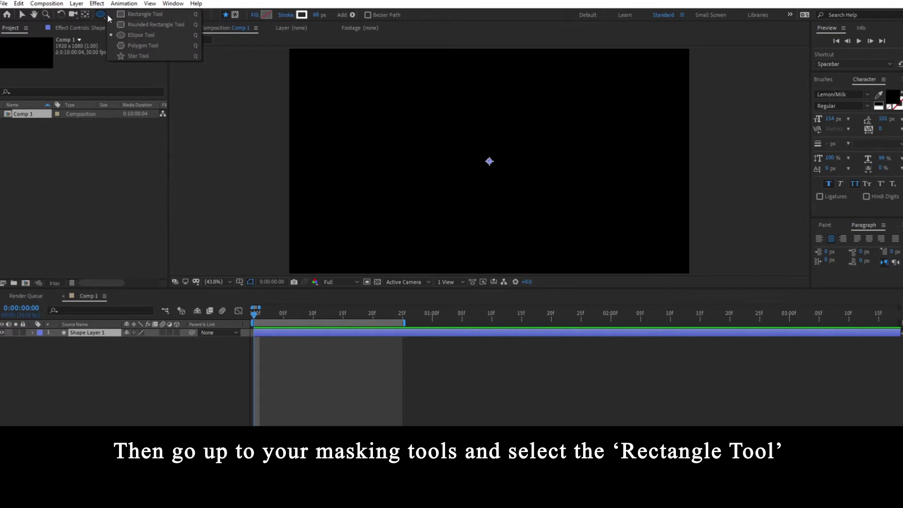
pyautogui.click(157, 18)
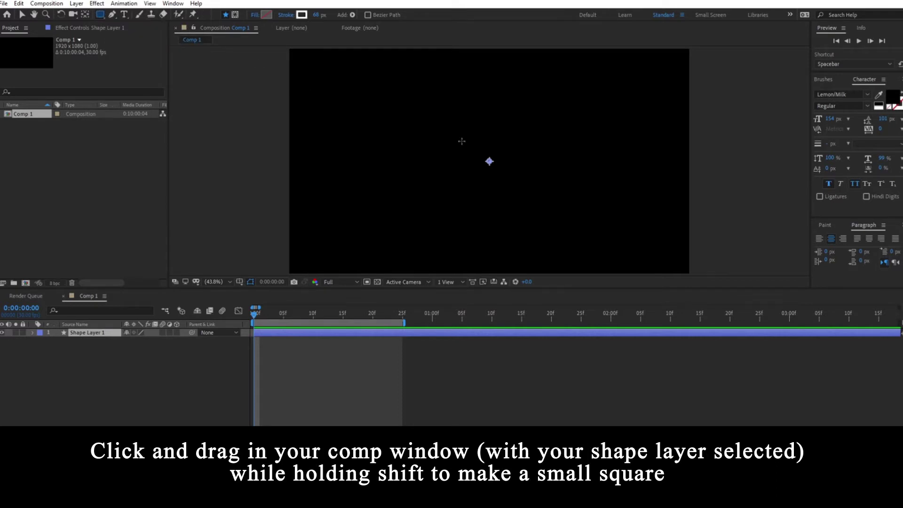
pyautogui.moveTo(455, 135); pyautogui.dragTo(519, 203)
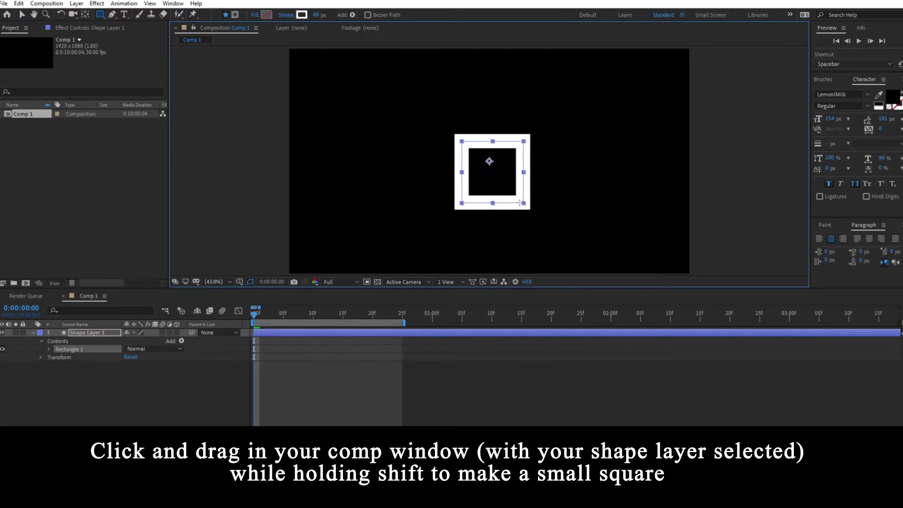
pyautogui.moveTo(518, 203); pyautogui.dragTo(506, 192)
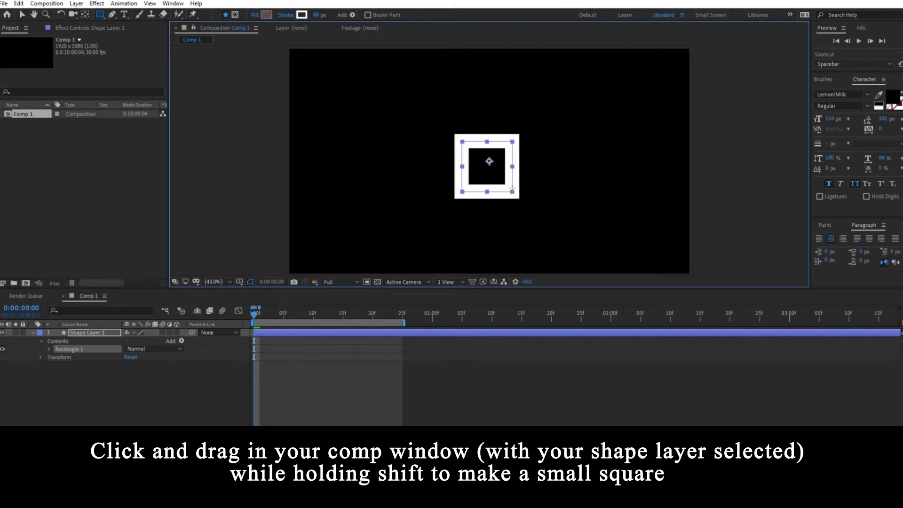
pyautogui.click(48, 349)
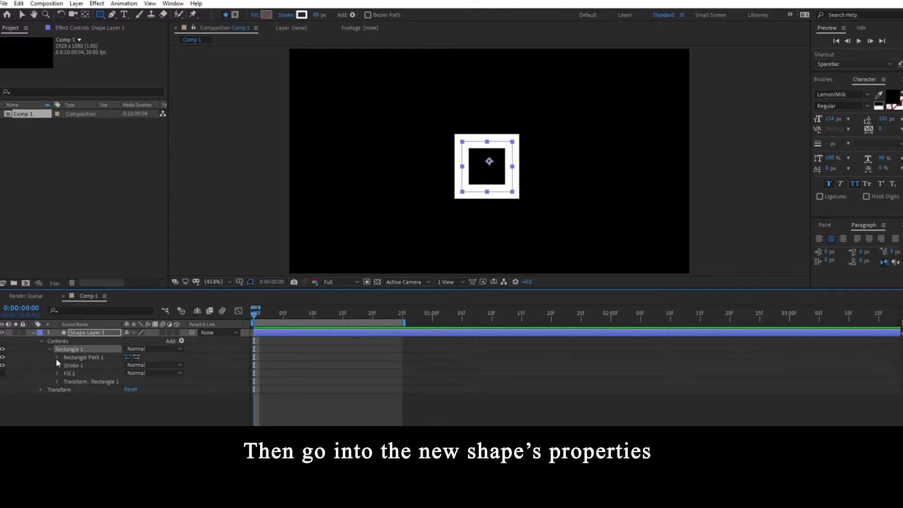
# Set frame-0 keyframes for the rectangle's Scale, Position and Rotation.
pyautogui.click(57, 382)
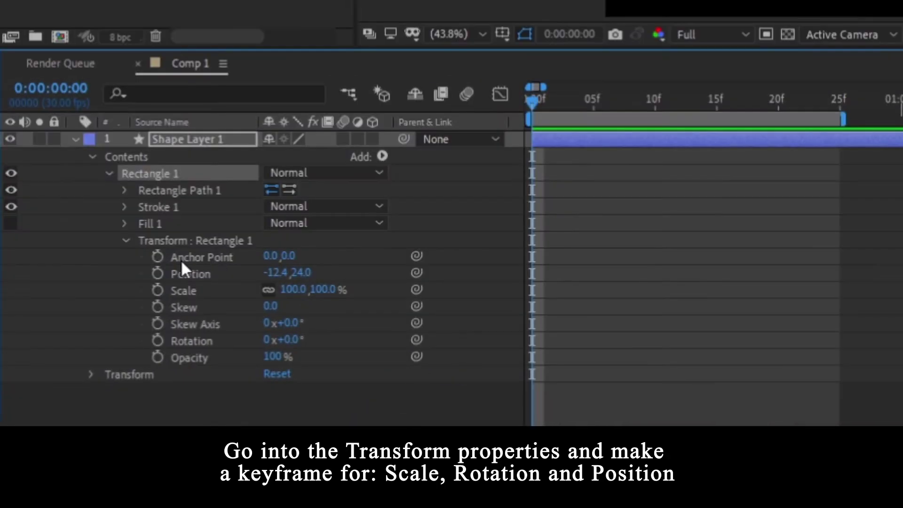
pyautogui.click(203, 295)
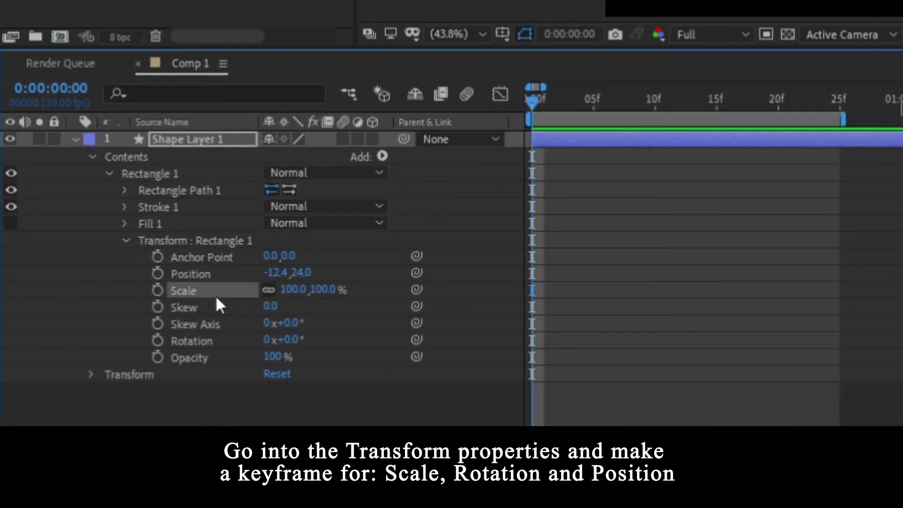
pyautogui.click(158, 292)
pyautogui.click(193, 274)
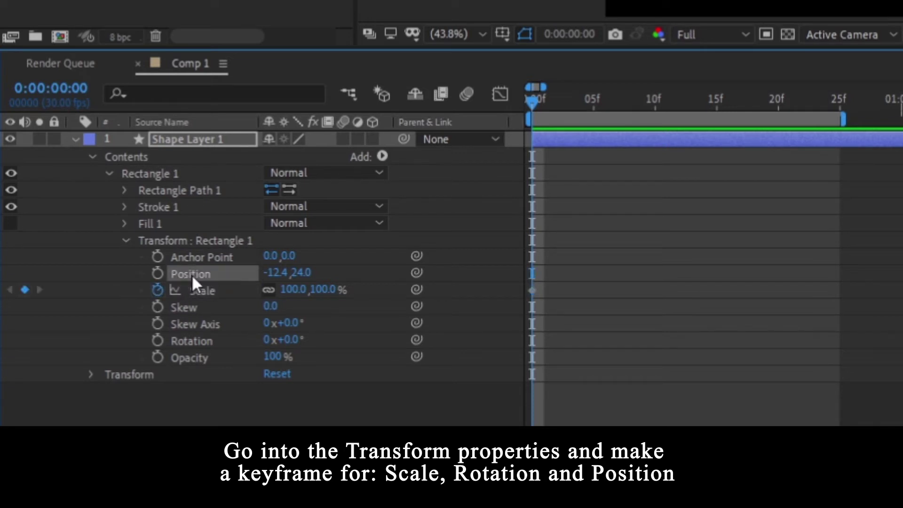
pyautogui.click(158, 274)
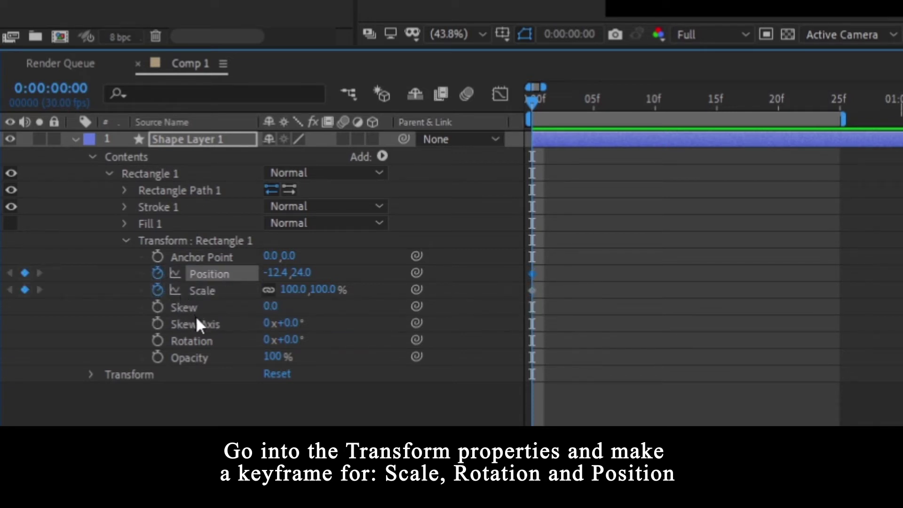
pyautogui.click(191, 341)
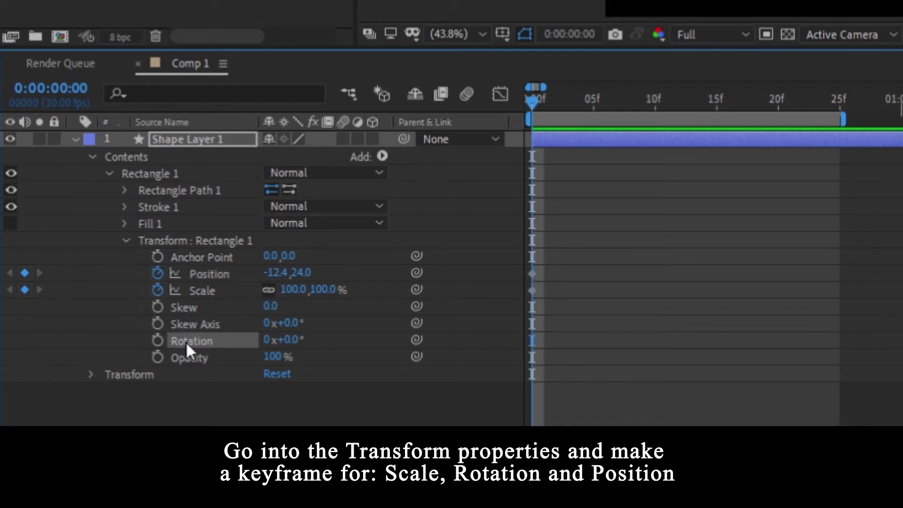
pyautogui.click(158, 340)
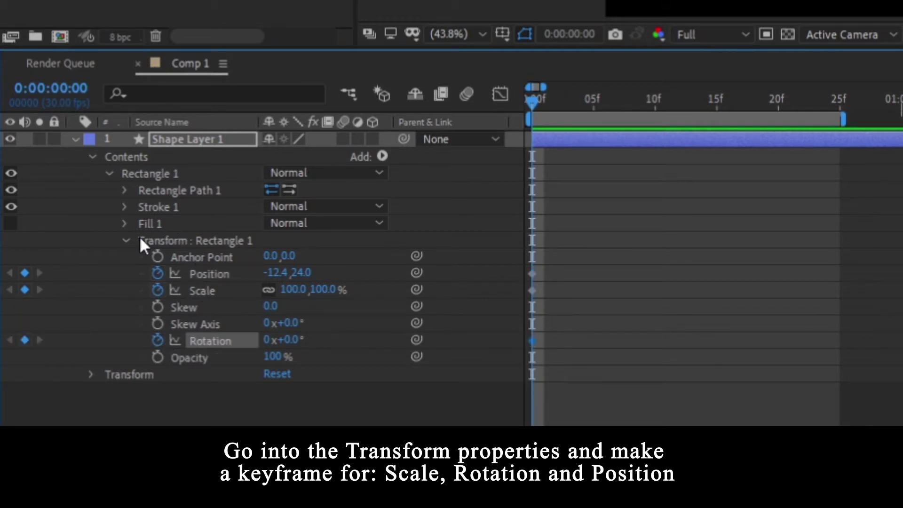
# Add a frame-0 Stroke Width keyframe in Stroke 1 and reselect Shape Layer 1.
pyautogui.click(125, 241)
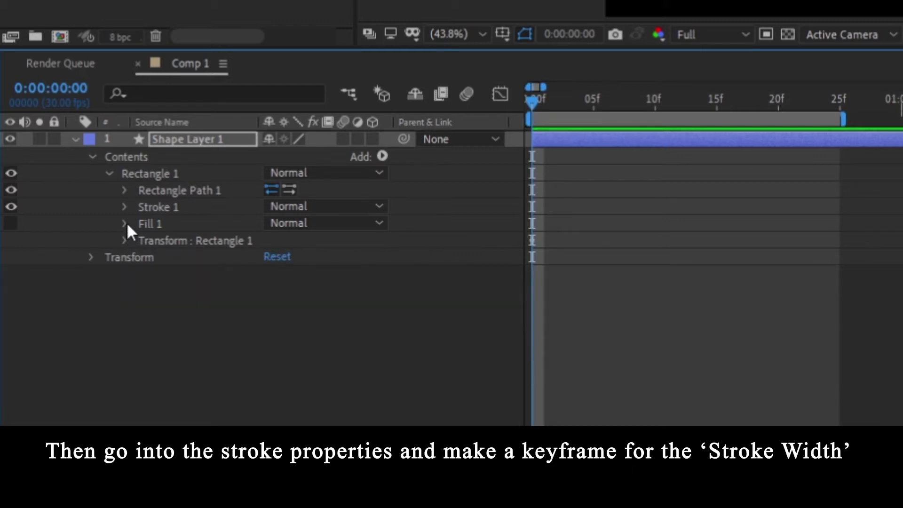
pyautogui.click(125, 206)
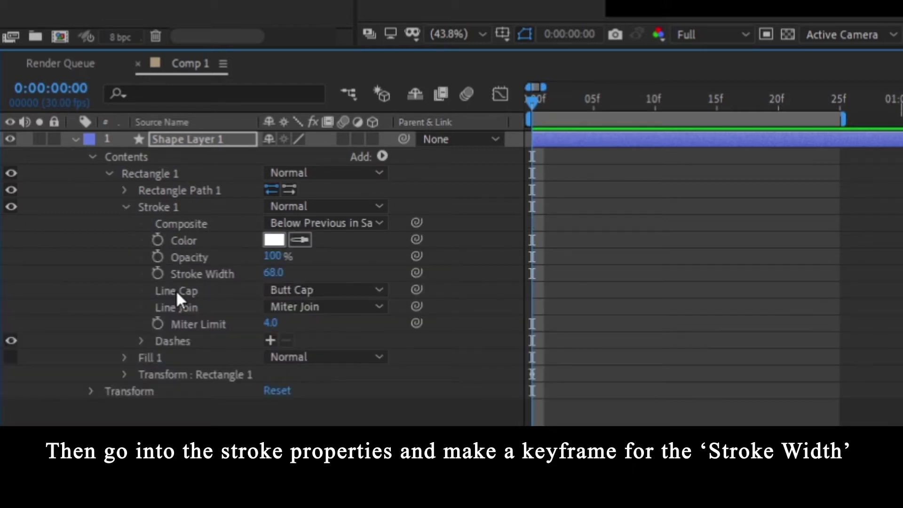
pyautogui.click(199, 275)
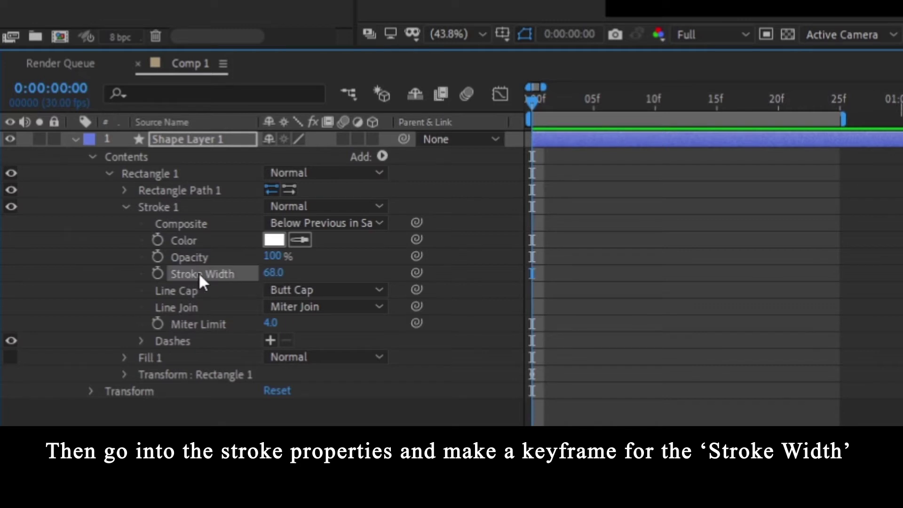
pyautogui.click(158, 273)
pyautogui.click(596, 194)
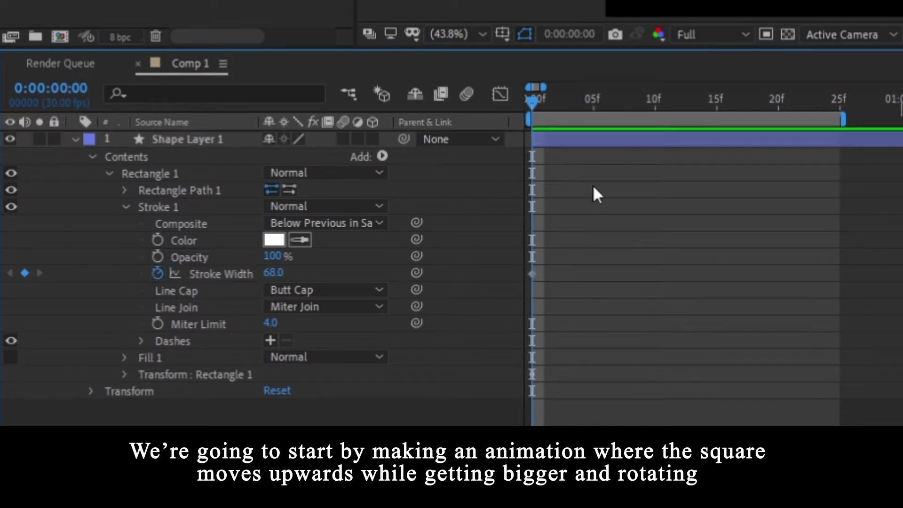
pyautogui.click(587, 141)
# At frame 0, set the square's Position to 0,0 and its Scale to 0.
pyautogui.press('u')
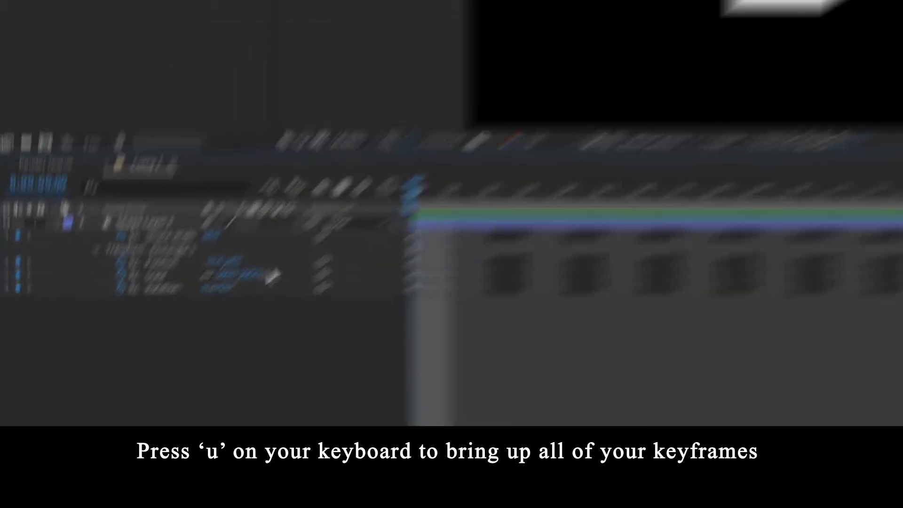
pyautogui.moveTo(135, 364)
pyautogui.mouseDown()
pyautogui.moveTo(153, 364)
pyautogui.moveTo(141, 364)
pyautogui.mouseUp()
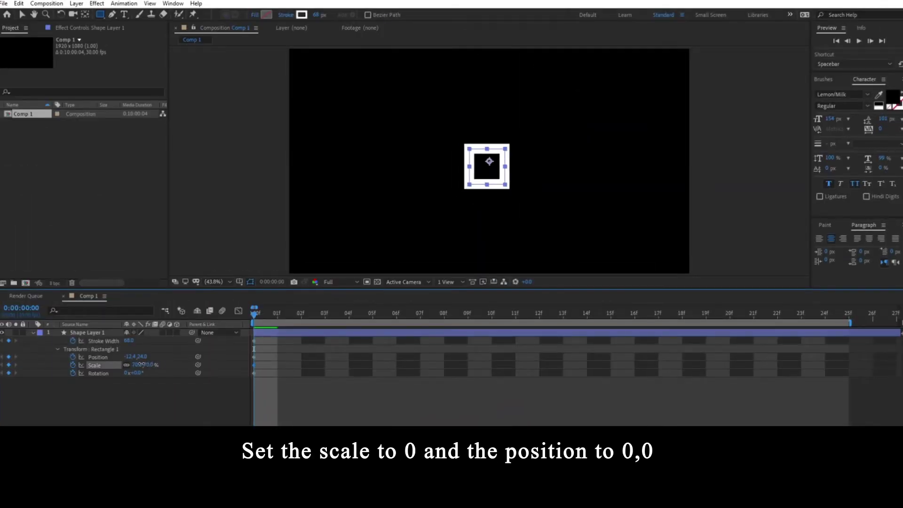
pyautogui.click(141, 357)
pyautogui.write('0')
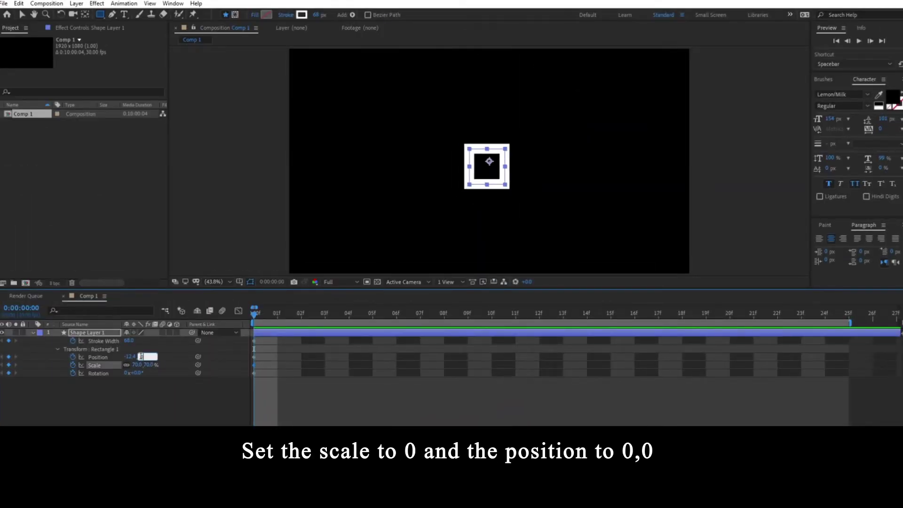
pyautogui.press('Return')
pyautogui.click(132, 357)
pyautogui.write('0')
pyautogui.press('Return')
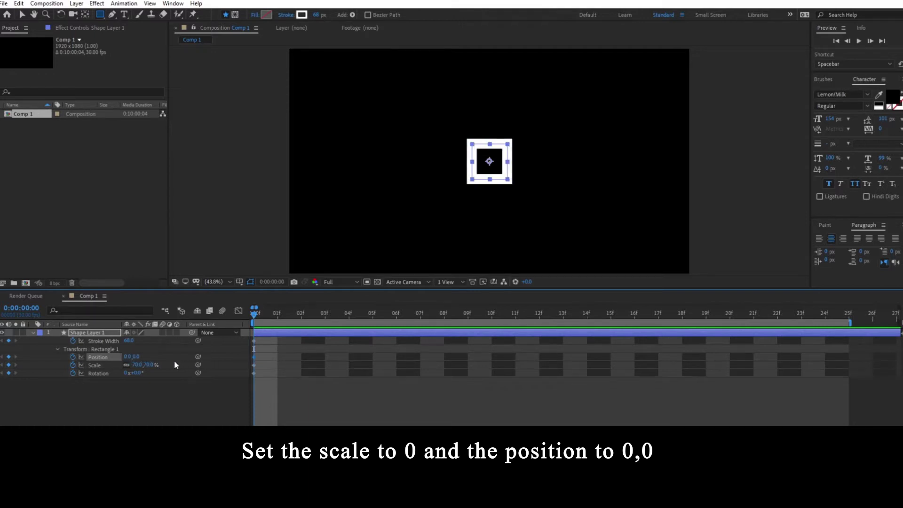
pyautogui.moveTo(147, 365); pyautogui.dragTo(144, 364)
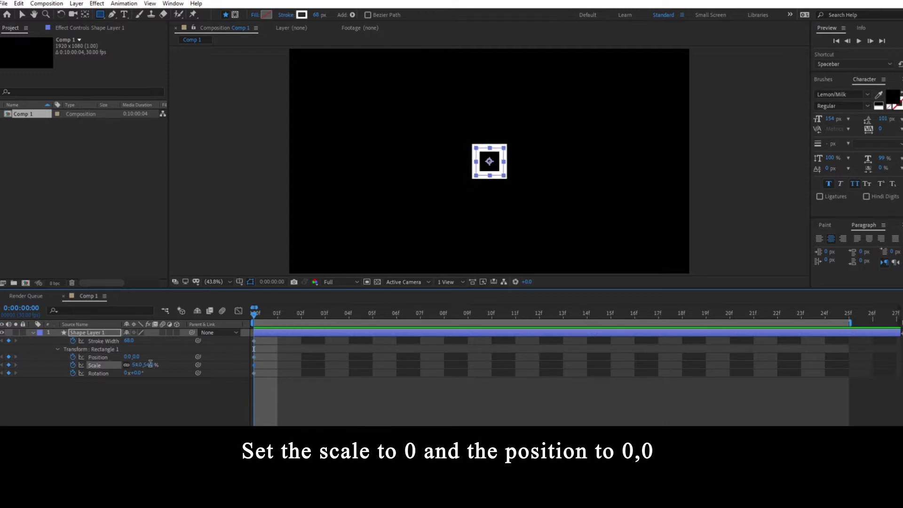
pyautogui.click(150, 364)
pyautogui.press('Return')
# Add keyframes at frame 10 for Stroke Width, Position, Scale and Rotation.
pyautogui.hotkey('shift', 'pagedown')
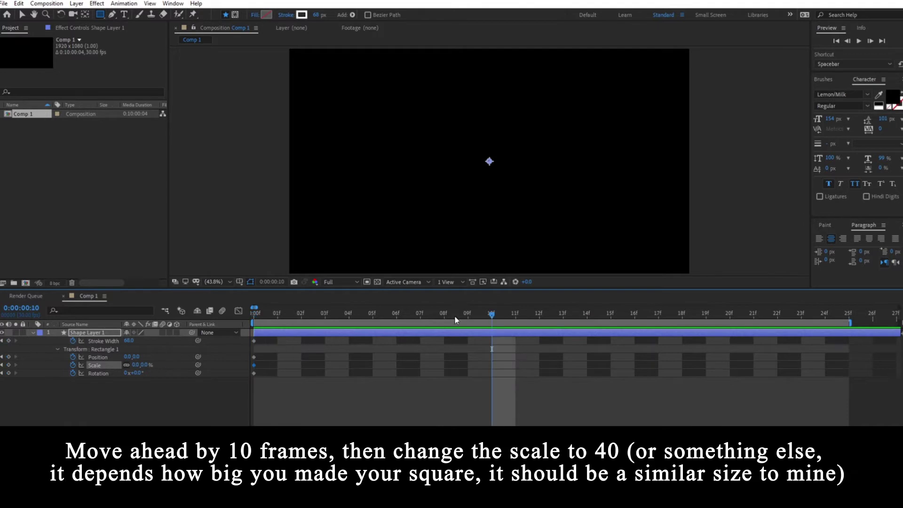
pyautogui.click(8, 340)
pyautogui.click(8, 356)
pyautogui.click(9, 364)
pyautogui.click(8, 372)
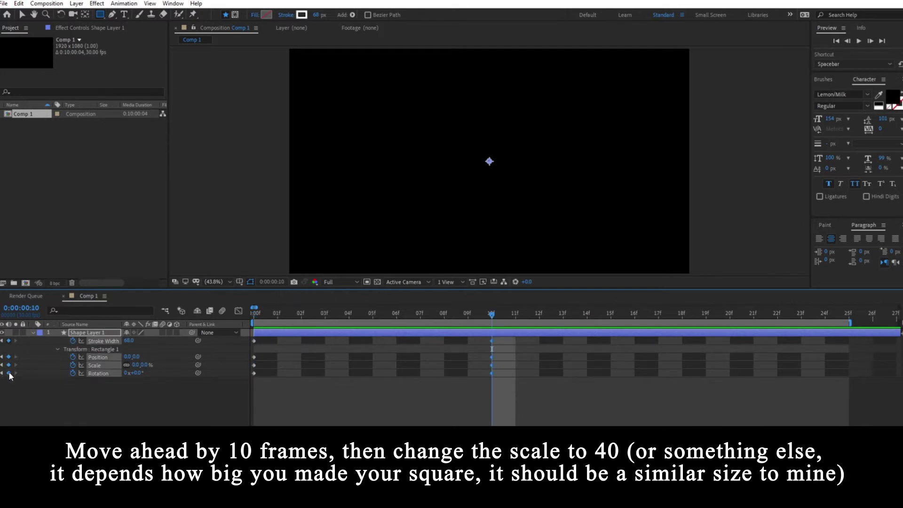
# At frame 10 set Scale to 42% and Stroke Width to 0, then return to frame 0.
pyautogui.click(141, 365)
pyautogui.write('40')
pyautogui.press('Return')
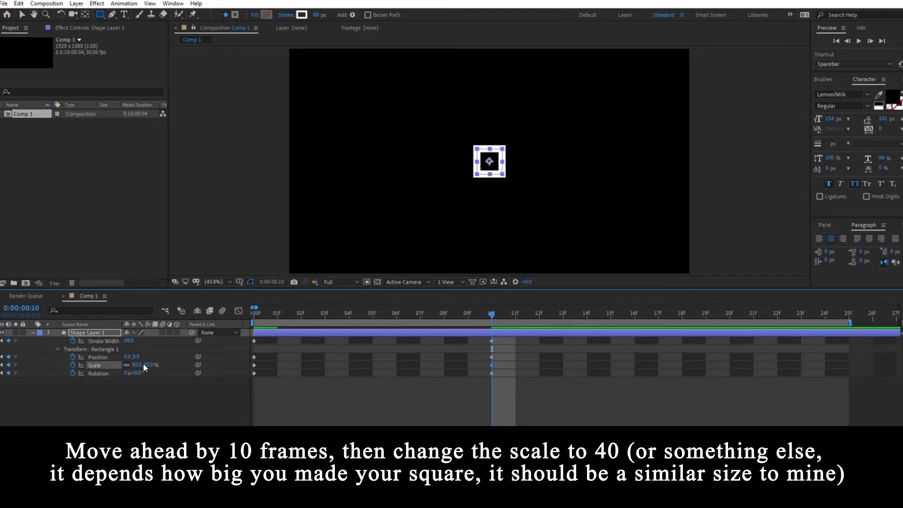
pyautogui.moveTo(152, 366); pyautogui.dragTo(147, 366)
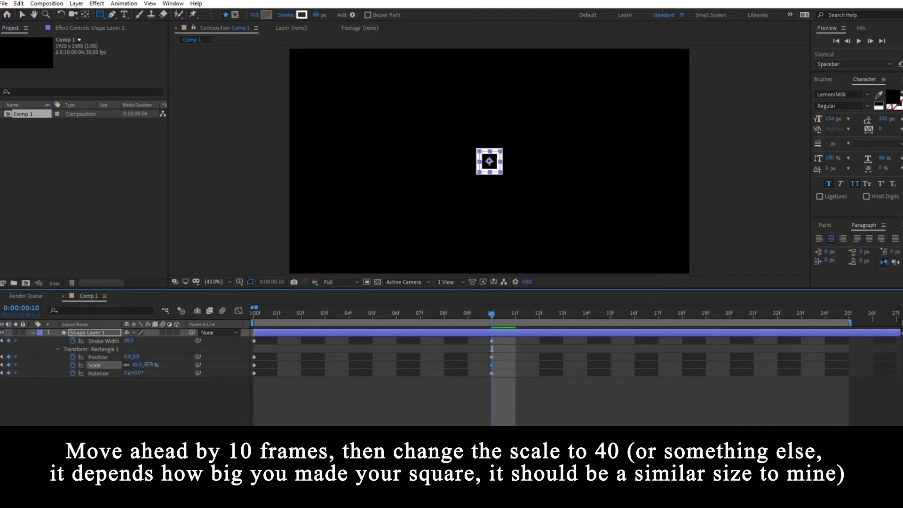
pyautogui.click(130, 340)
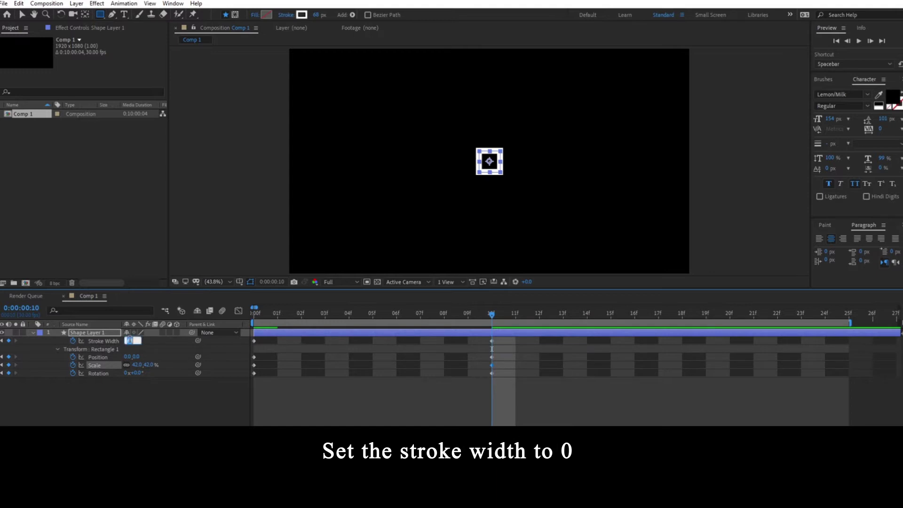
pyautogui.write('0')
pyautogui.press('Return')
pyautogui.press('Home')
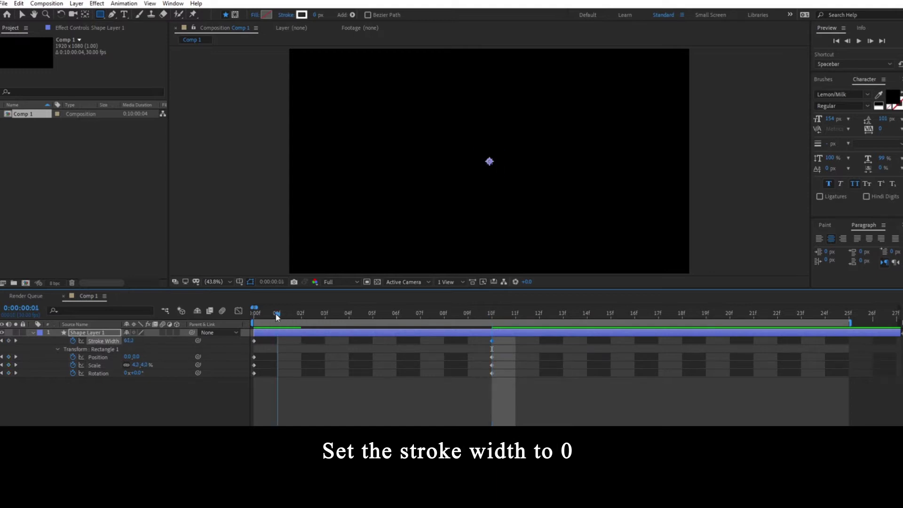
pyautogui.click(128, 340)
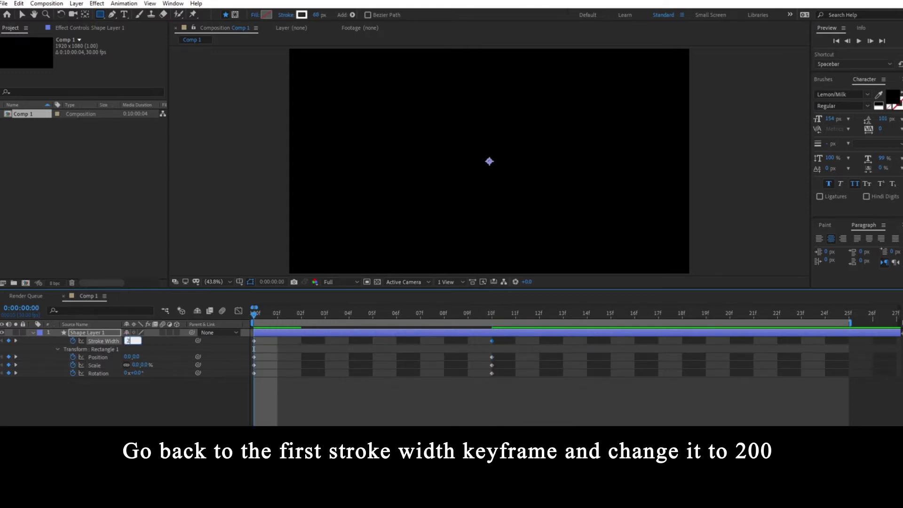
pyautogui.write('00')
# Set a 200 starting Stroke Width and 45° Rotation at frame 10, then preview.
pyautogui.press('Return')
pyautogui.moveTo(254, 313); pyautogui.dragTo(495, 317)
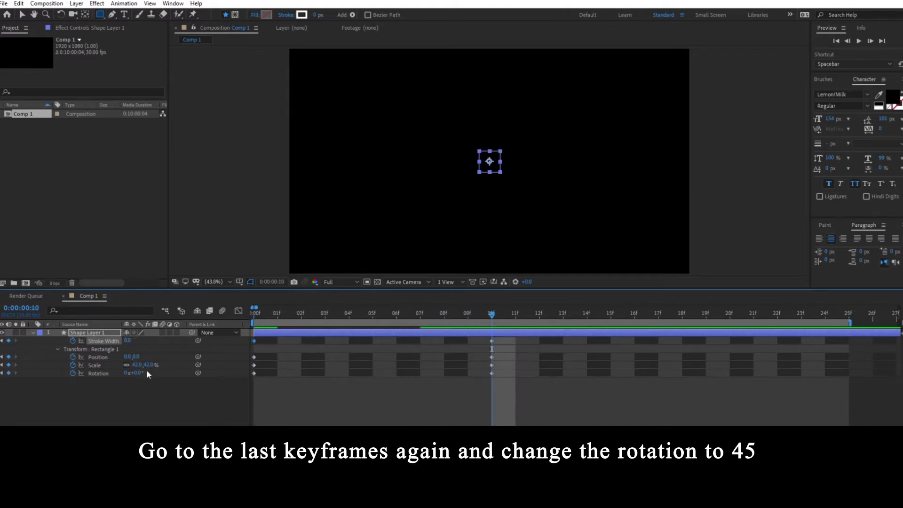
pyautogui.moveTo(138, 374); pyautogui.dragTo(159, 374)
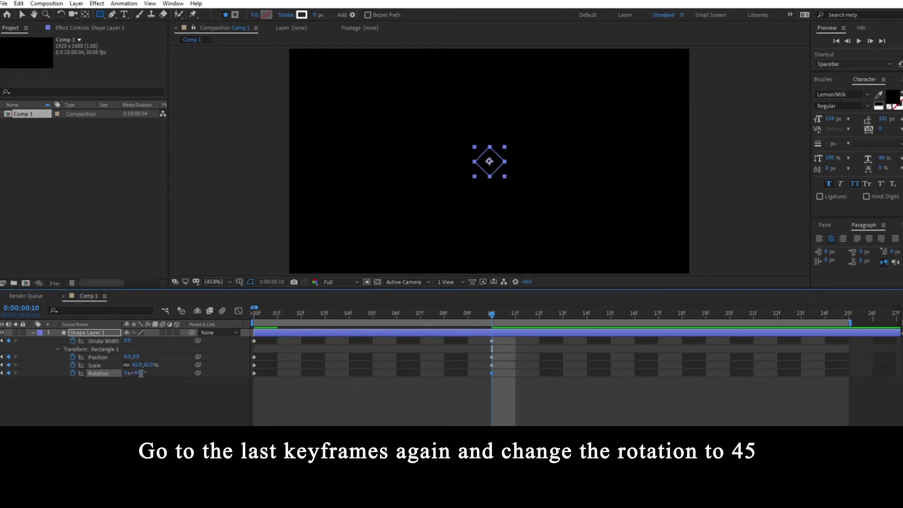
pyautogui.click(140, 374)
pyautogui.write('45')
pyautogui.press('Return')
pyautogui.click(461, 387)
pyautogui.moveTo(402, 316); pyautogui.dragTo(255, 314)
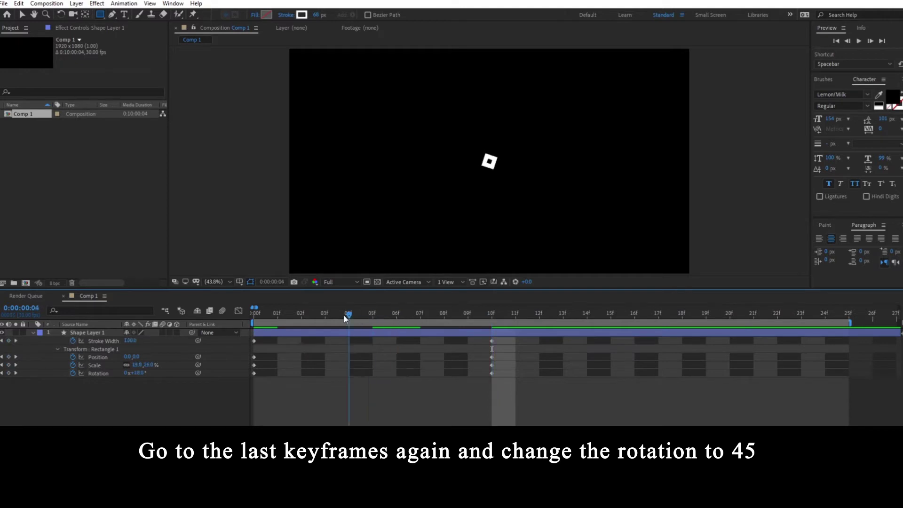
pyautogui.press('space')
# At frame 10 move the square up to about 0,-365 and shift the end keyframes to 15f.
pyautogui.moveTo(320, 318); pyautogui.dragTo(486, 323)
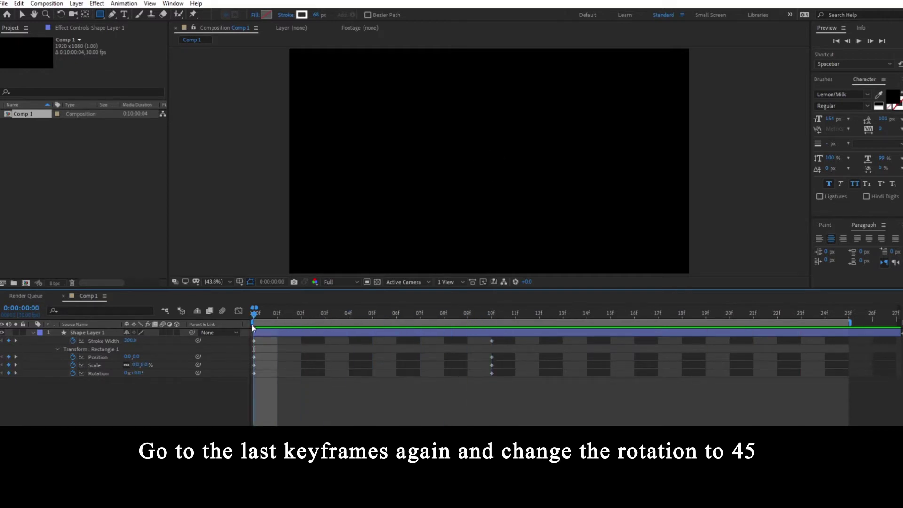
pyautogui.click(455, 330)
pyautogui.click(97, 359)
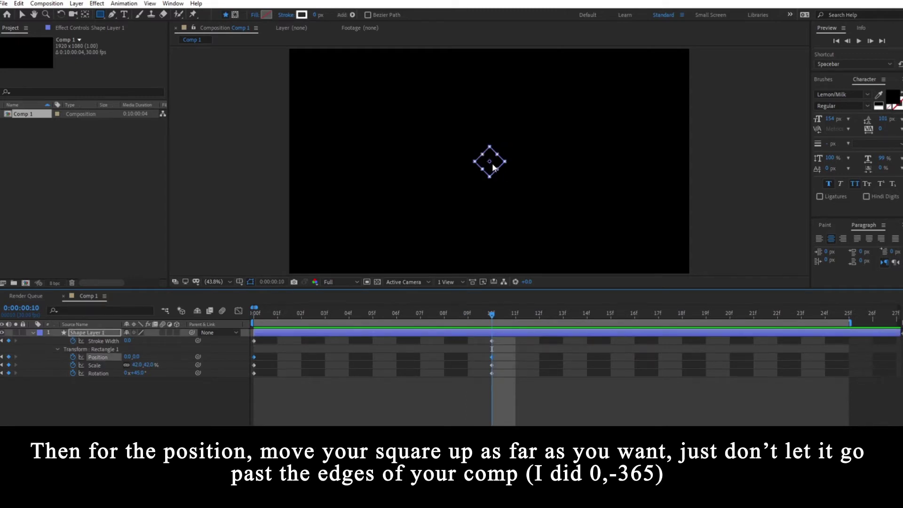
pyautogui.press('v')
pyautogui.moveTo(489, 162); pyautogui.dragTo(493, 89)
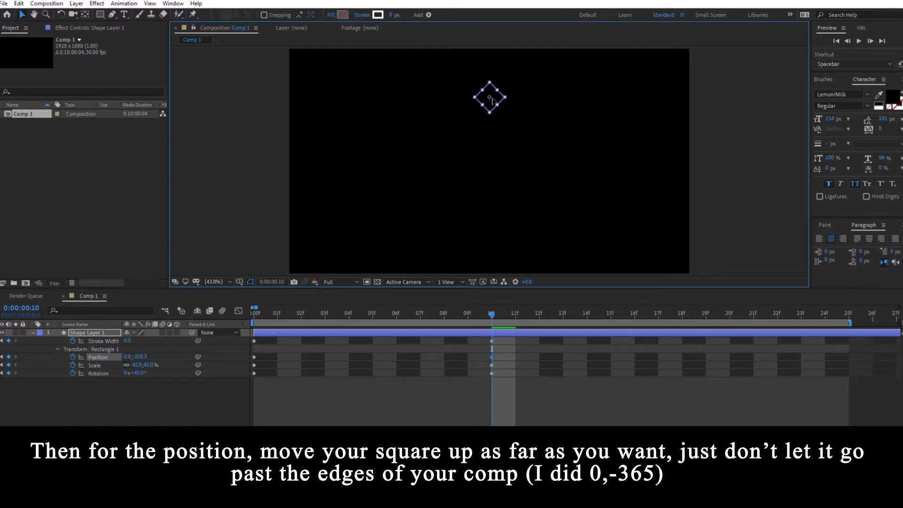
pyautogui.moveTo(492, 90); pyautogui.dragTo(495, 91)
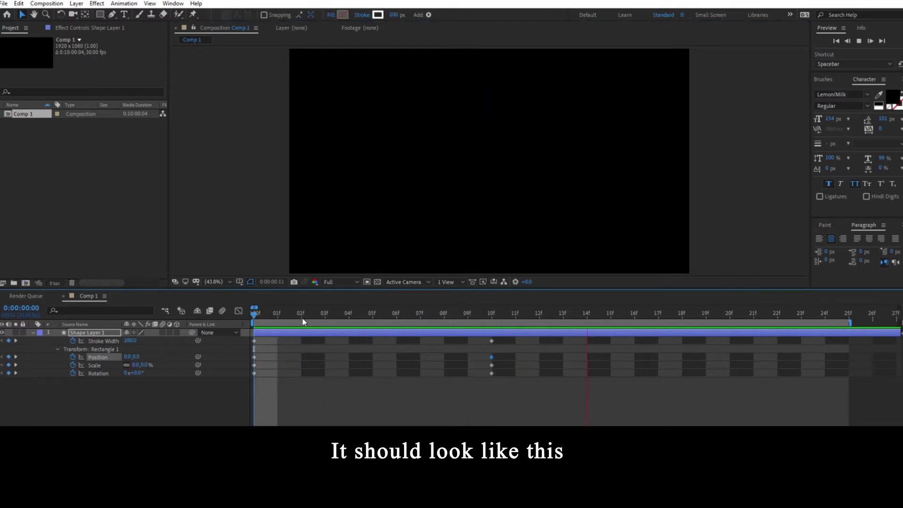
pyautogui.press('space')
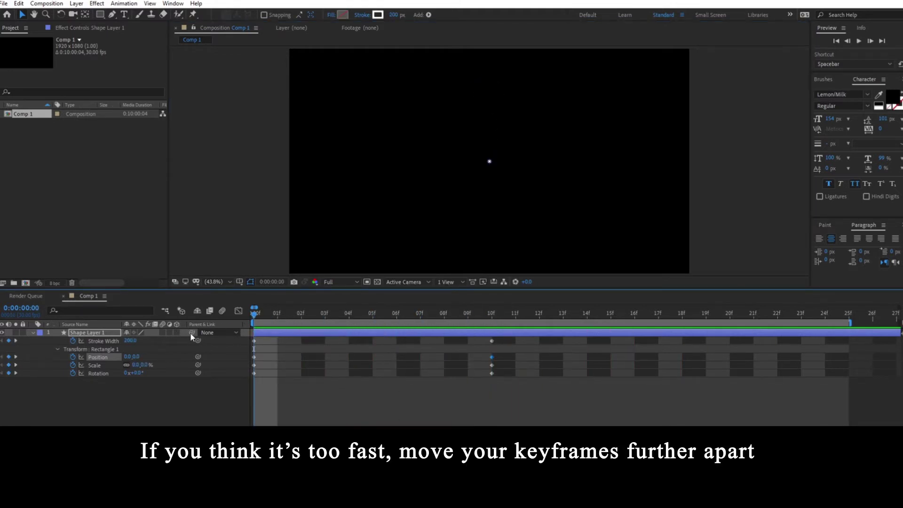
pyautogui.moveTo(512, 337)
pyautogui.mouseDown()
pyautogui.moveTo(477, 379)
pyautogui.moveTo(610, 372)
pyautogui.mouseUp()
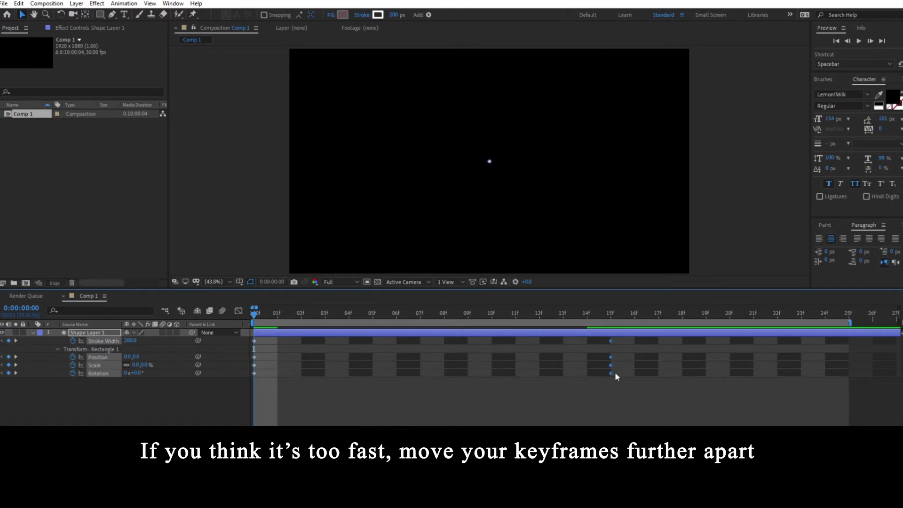
# Ease all keyframes, pulling the 15f speed-graph influence handles to 100% in the Graph Editor.
pyautogui.moveTo(641, 338); pyautogui.dragTo(251, 397)
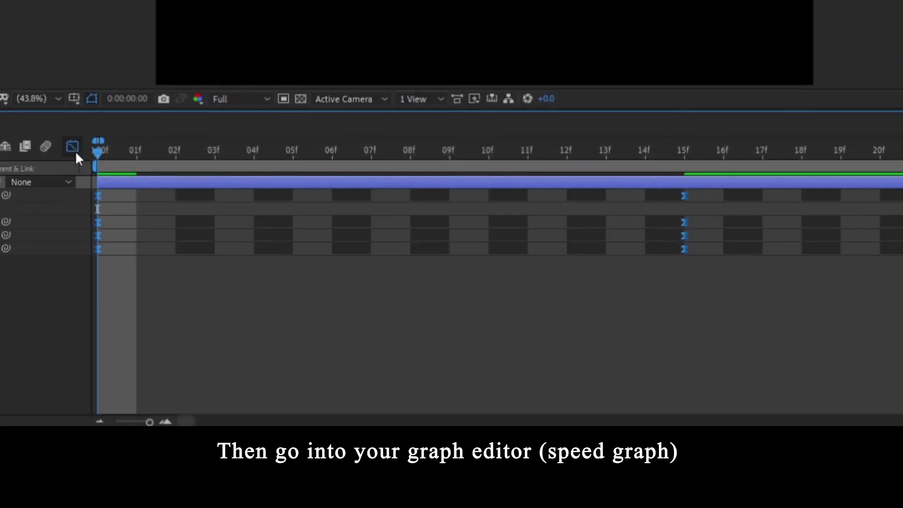
pyautogui.click(238, 310)
pyautogui.moveTo(757, 300); pyautogui.dragTo(578, 365)
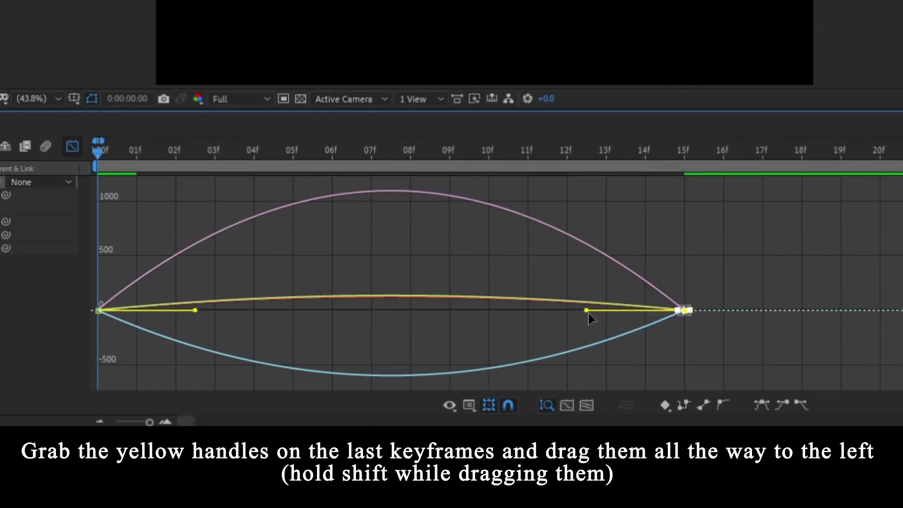
pyautogui.moveTo(587, 310); pyautogui.dragTo(320, 317)
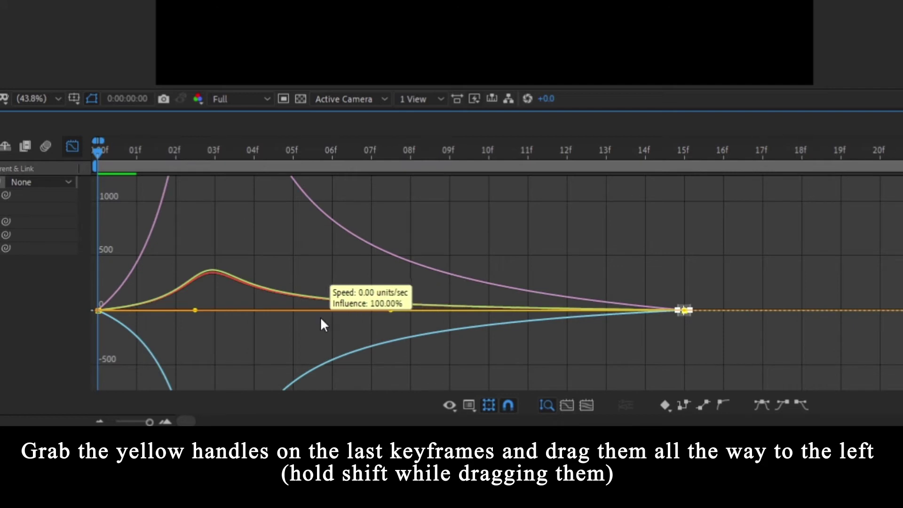
pyautogui.click(470, 403)
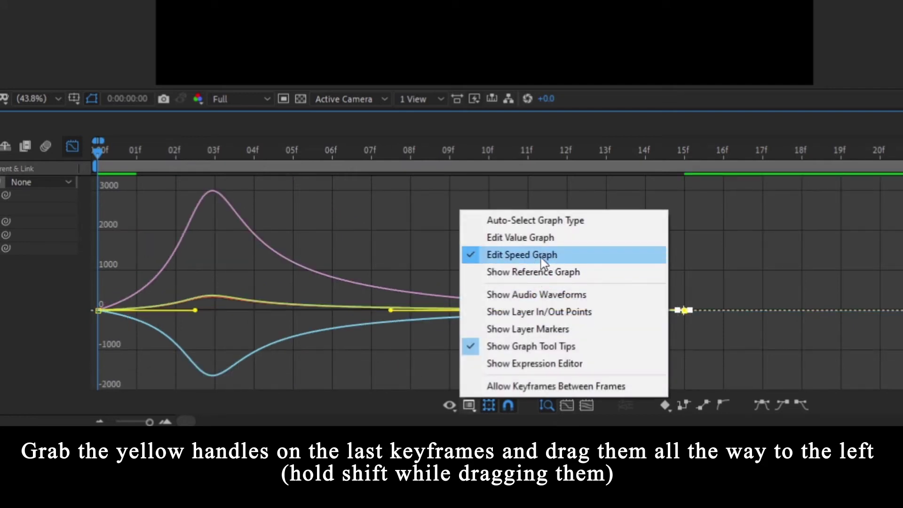
pyautogui.click(72, 147)
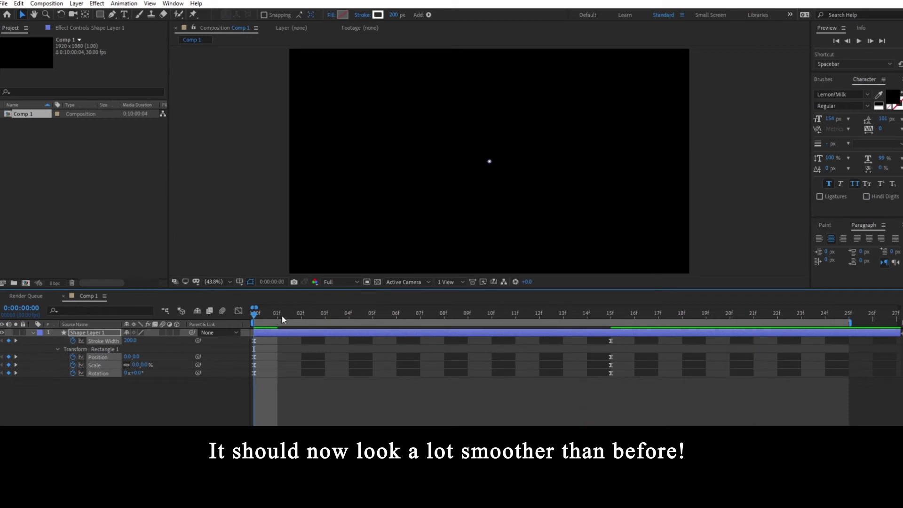
# Preview the eased animation, checking frame 5, and collapse Shape Layer 1's properties.
pyautogui.press('space')
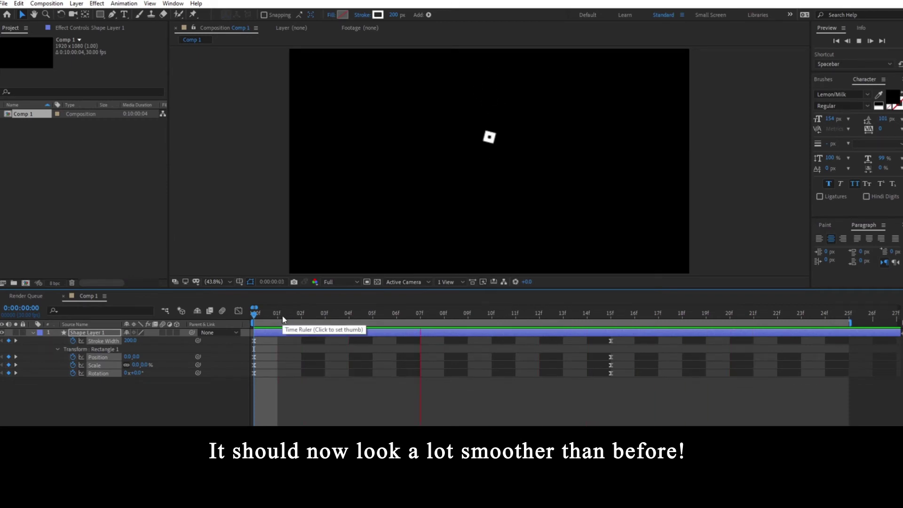
pyautogui.moveTo(298, 319); pyautogui.dragTo(373, 319)
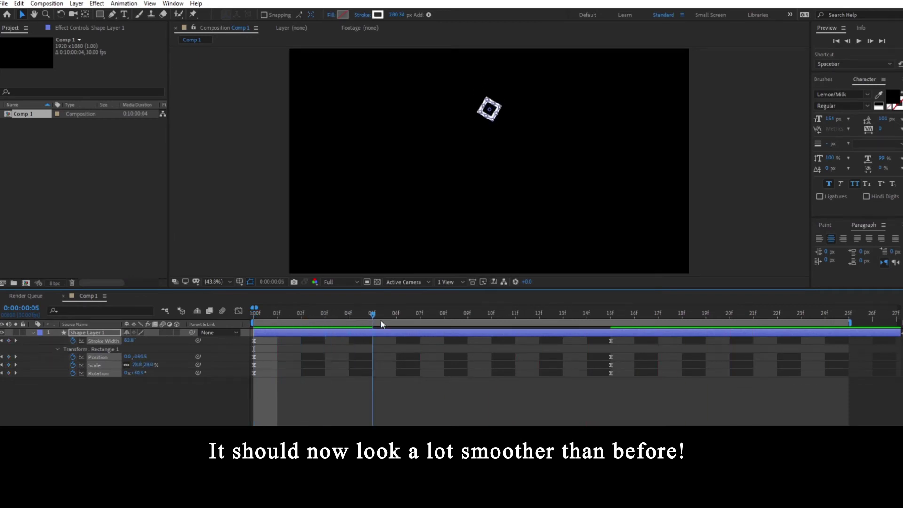
pyautogui.press('space')
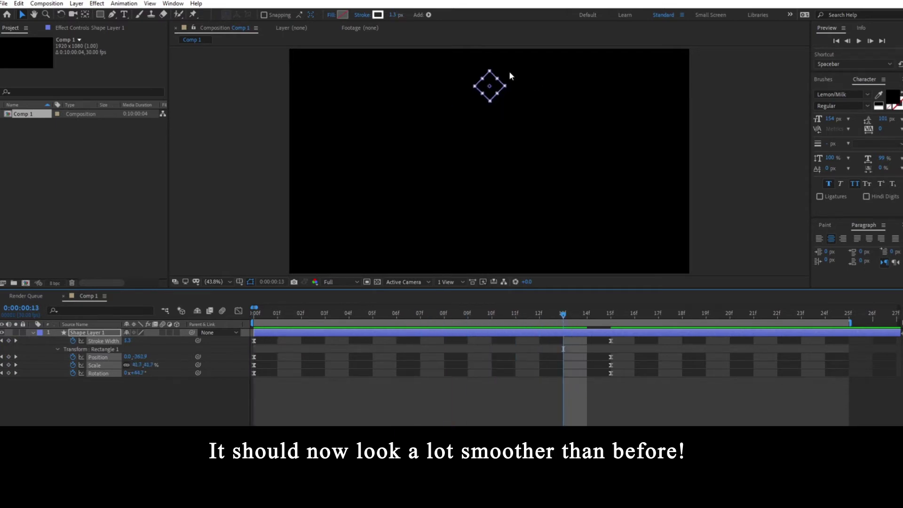
pyautogui.click(32, 332)
pyautogui.click(58, 383)
pyautogui.click(89, 333)
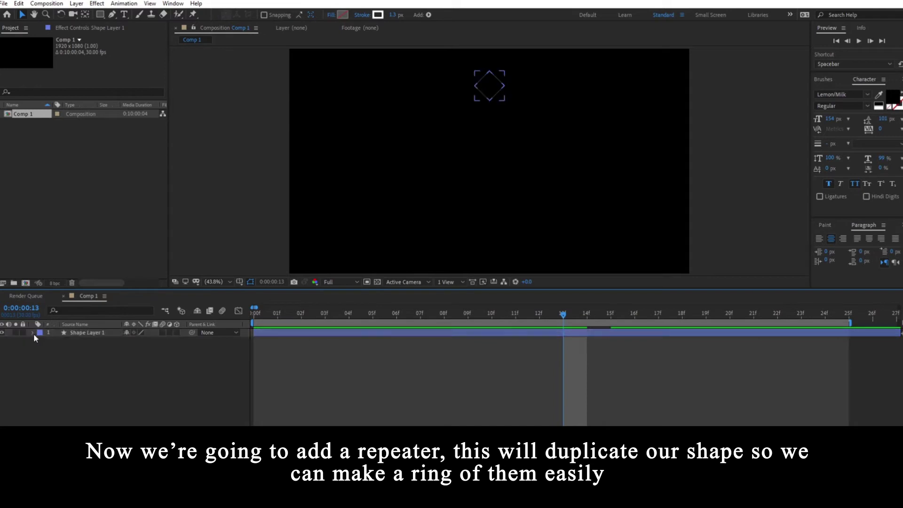
# Collapse Rectangle 1 in Shape Layer 1's Contents, add a Repeater and expand Repeater 1.
pyautogui.click(33, 334)
pyautogui.click(49, 349)
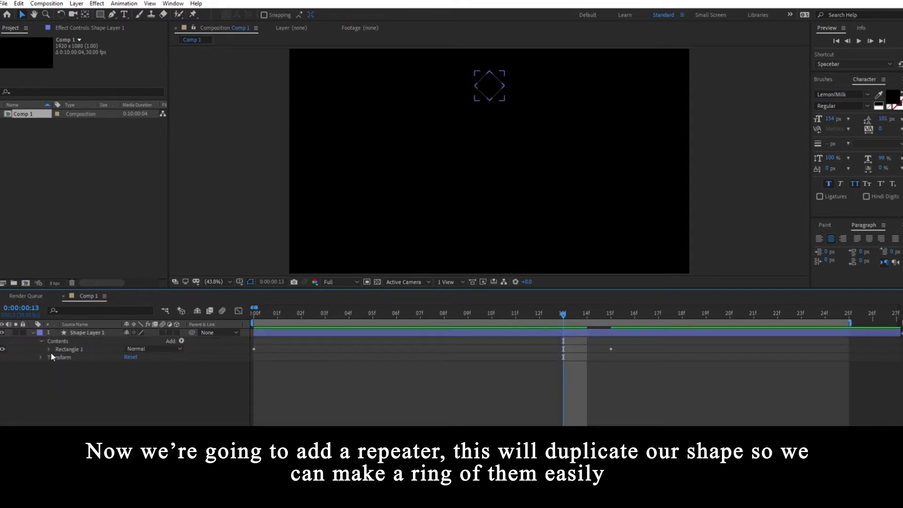
pyautogui.click(179, 341)
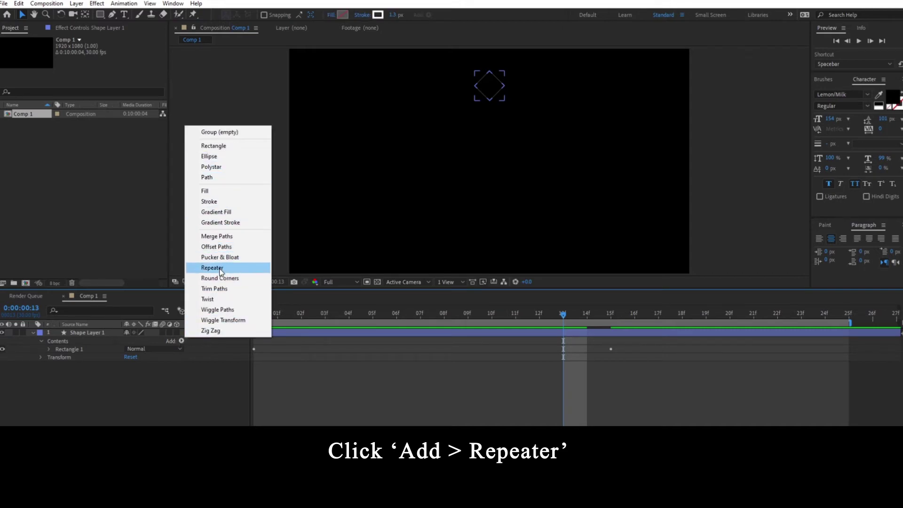
pyautogui.click(219, 268)
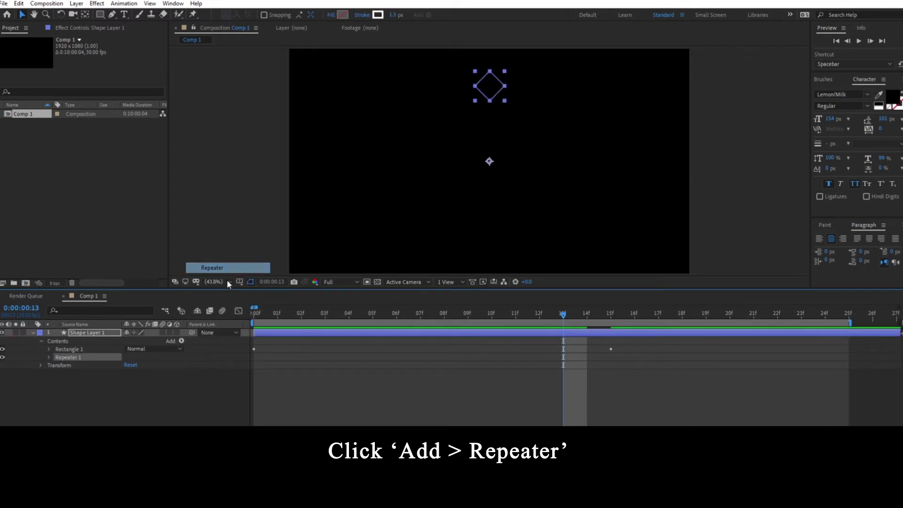
pyautogui.click(48, 357)
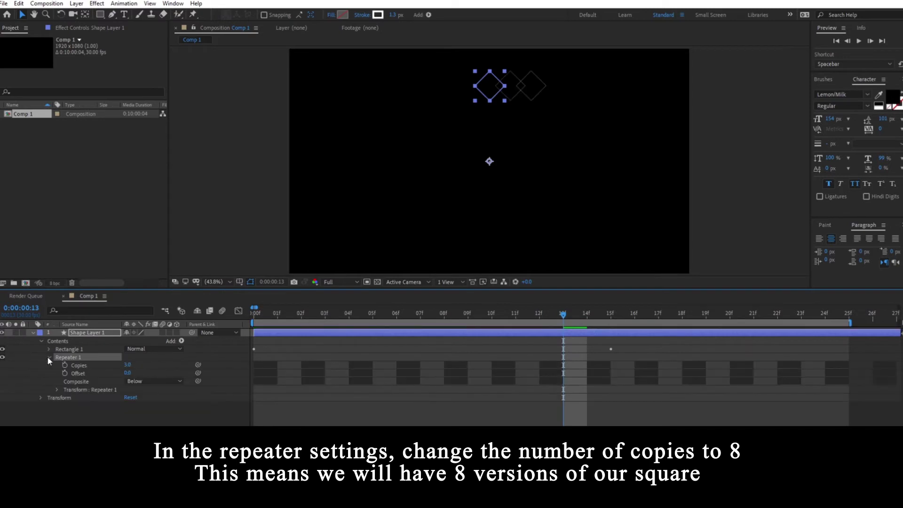
# Set Repeater 1 to 8 copies with Position 0,0 and 45° Rotation, then go back to frame 0.
pyautogui.click(127, 365)
pyautogui.write('8')
pyautogui.press('Return')
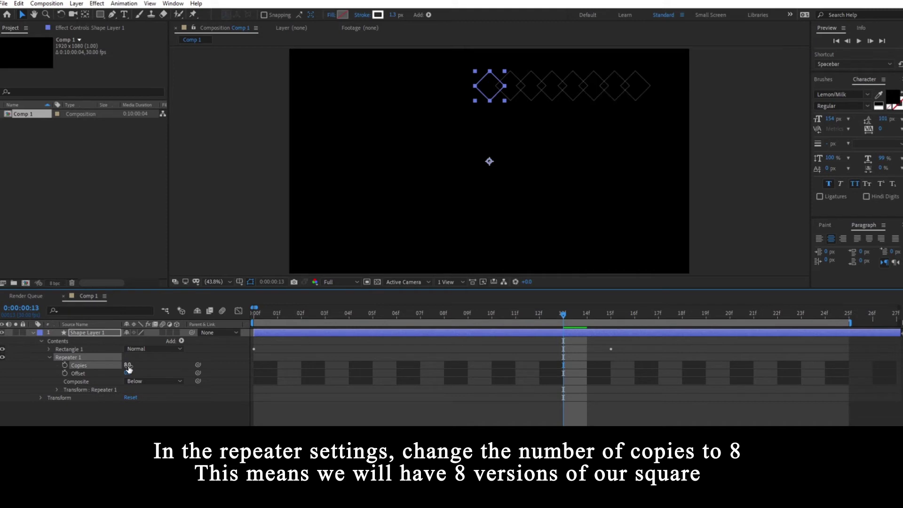
pyautogui.moveTo(130, 374); pyautogui.dragTo(129, 373)
pyautogui.click(57, 390)
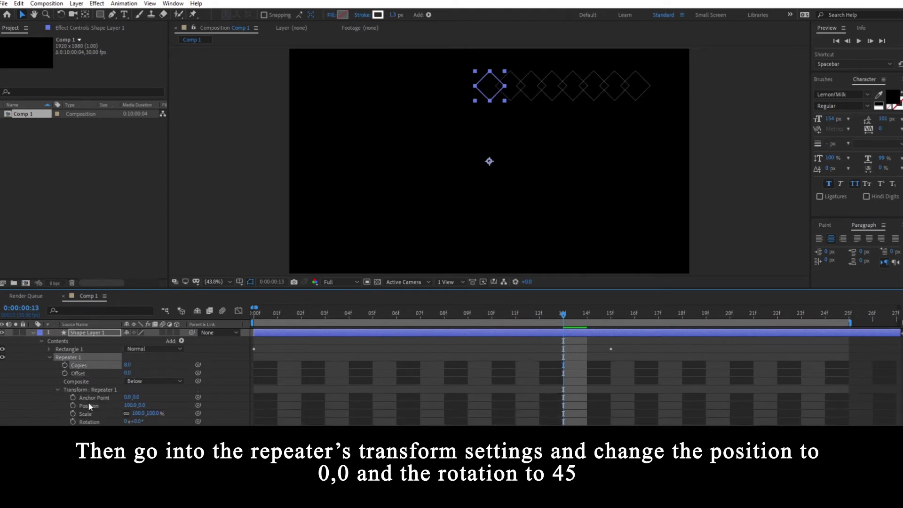
pyautogui.click(90, 422)
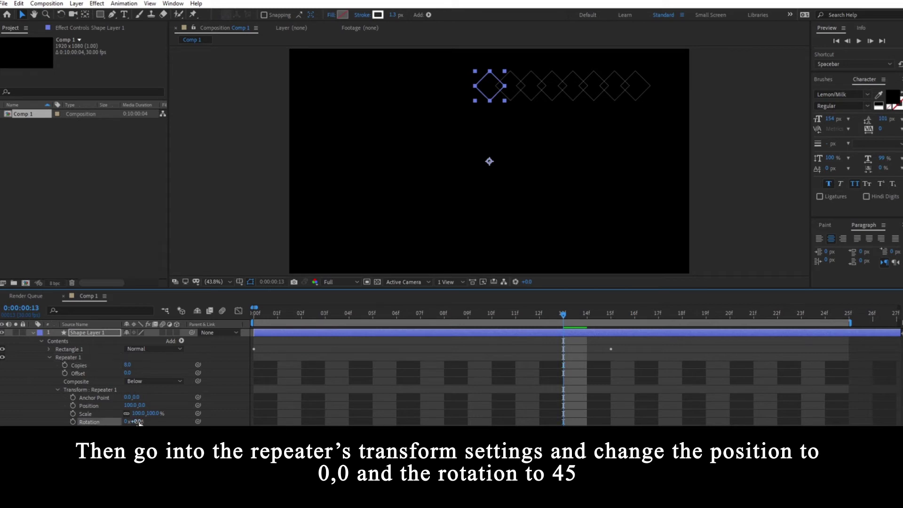
pyautogui.click(130, 405)
pyautogui.write('0')
pyautogui.press('Return')
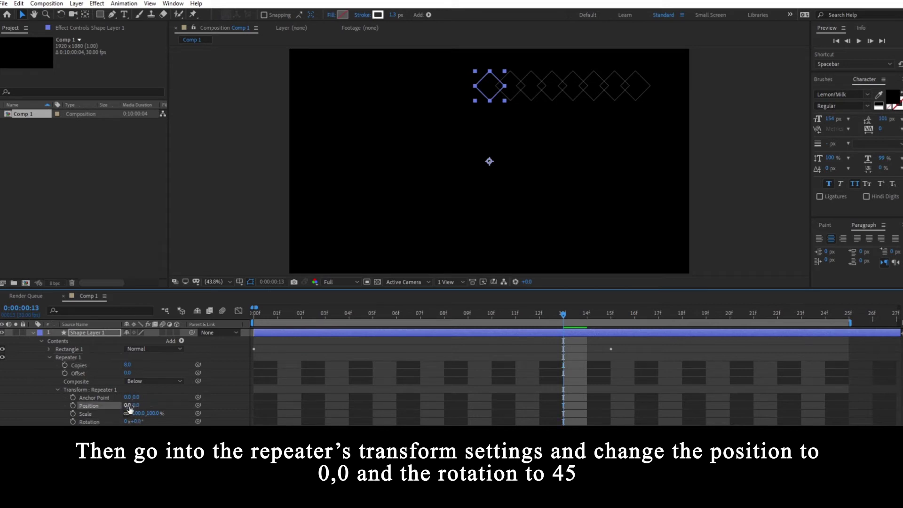
pyautogui.moveTo(134, 422); pyautogui.dragTo(160, 421)
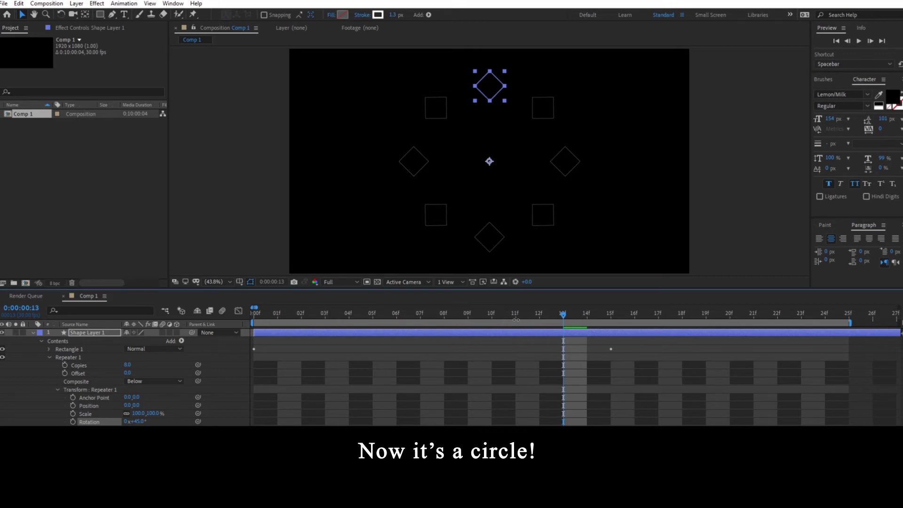
pyautogui.moveTo(511, 313); pyautogui.dragTo(285, 321)
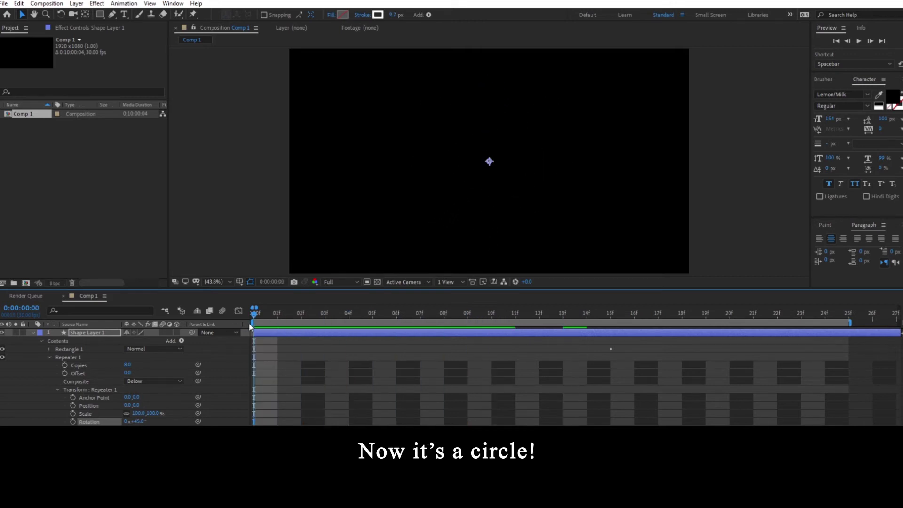
# Preview the ring animation, stop at frame 13 and collapse Repeater 1.
pyautogui.press('space')
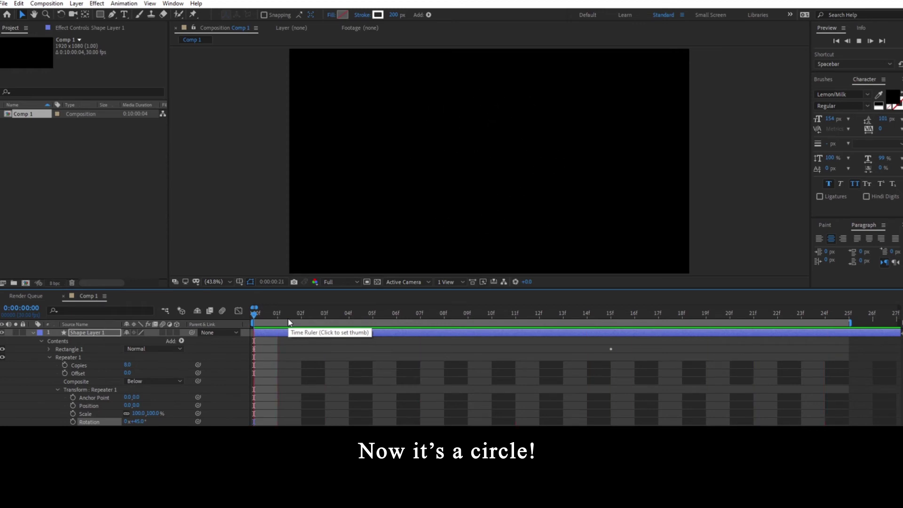
pyautogui.moveTo(289, 322)
pyautogui.mouseDown()
pyautogui.moveTo(573, 331)
pyautogui.moveTo(420, 331)
pyautogui.mouseUp()
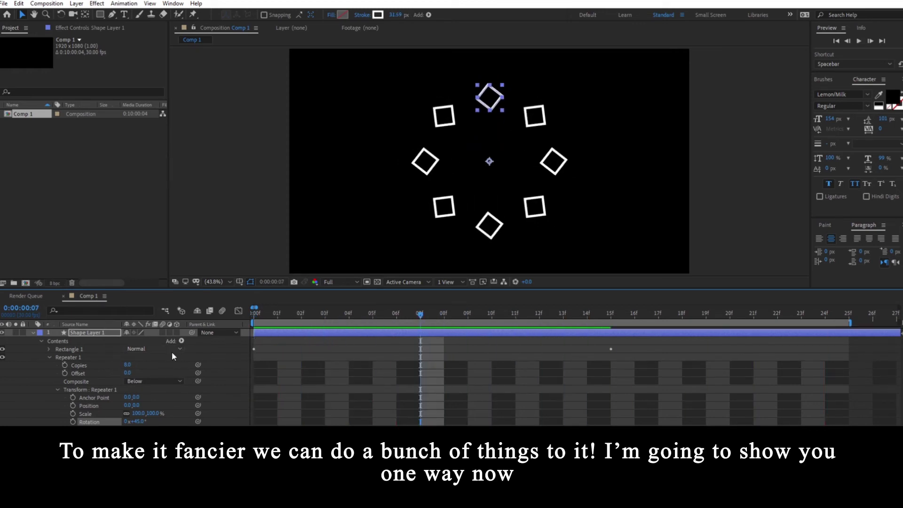
pyautogui.click(49, 357)
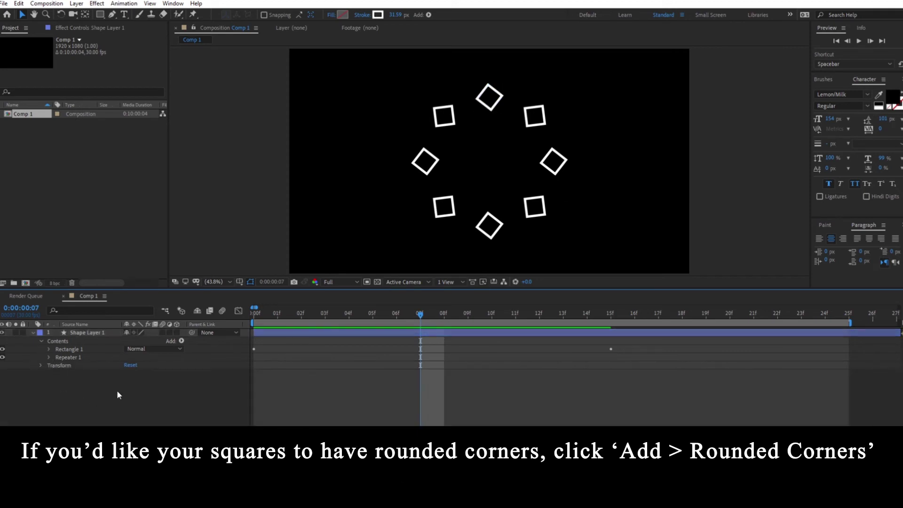
# Add a Round Corners operator to Shape Layer 1's contents, then deselect the layer.
pyautogui.click(181, 341)
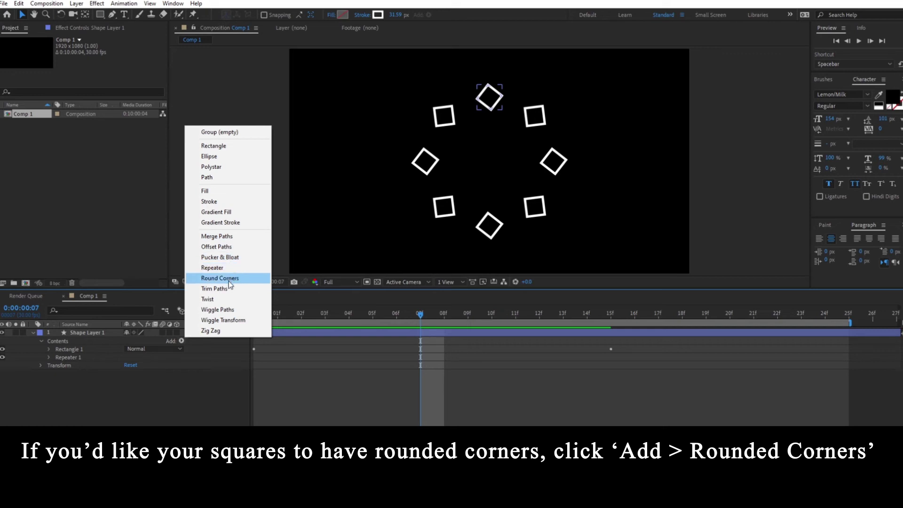
pyautogui.click(224, 277)
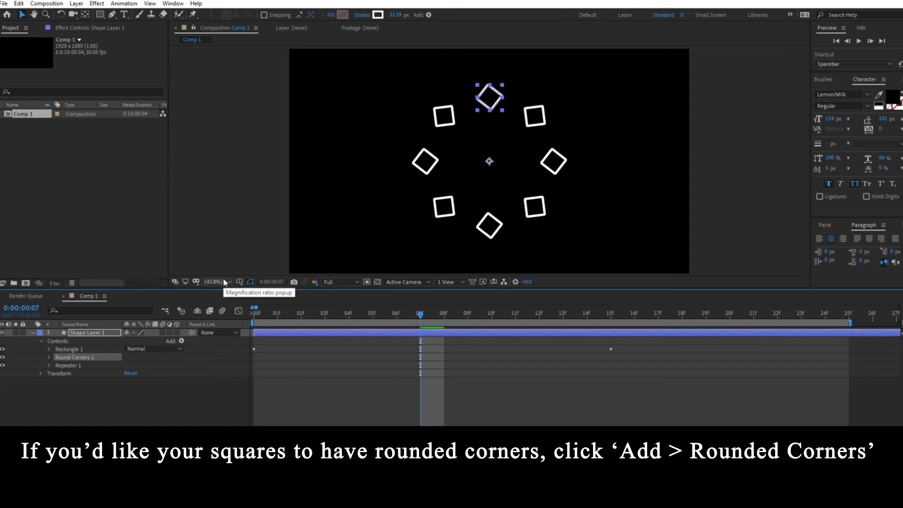
pyautogui.click(168, 403)
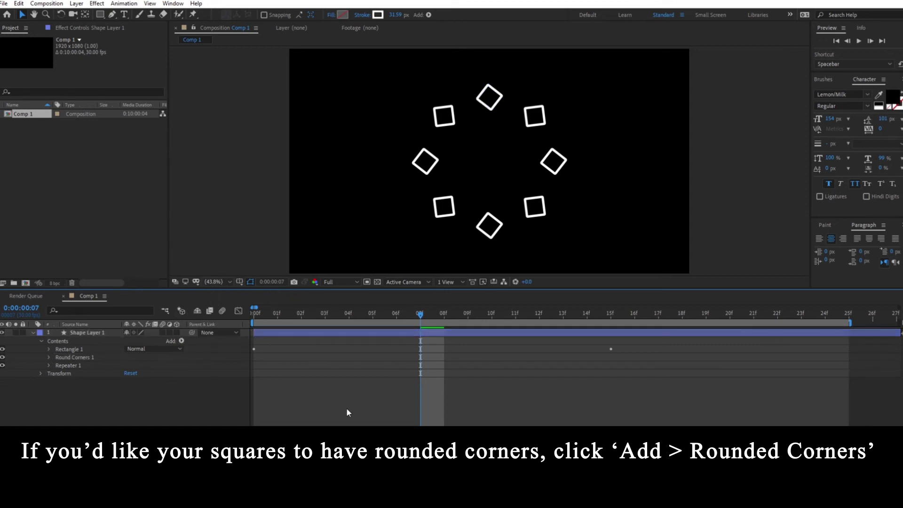
# Add Trim Paths 1 to Shape Layer 1 and set its Start to 100% to hide the outlines.
pyautogui.click(182, 341)
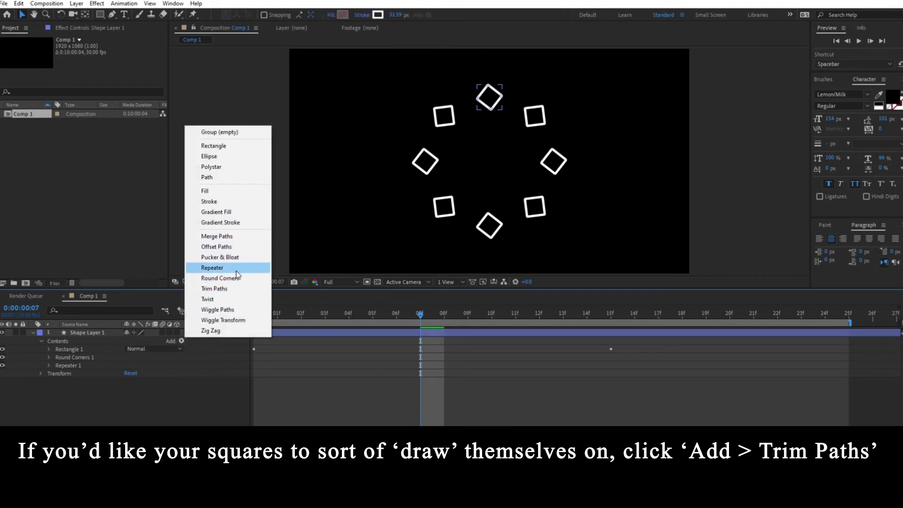
pyautogui.click(235, 292)
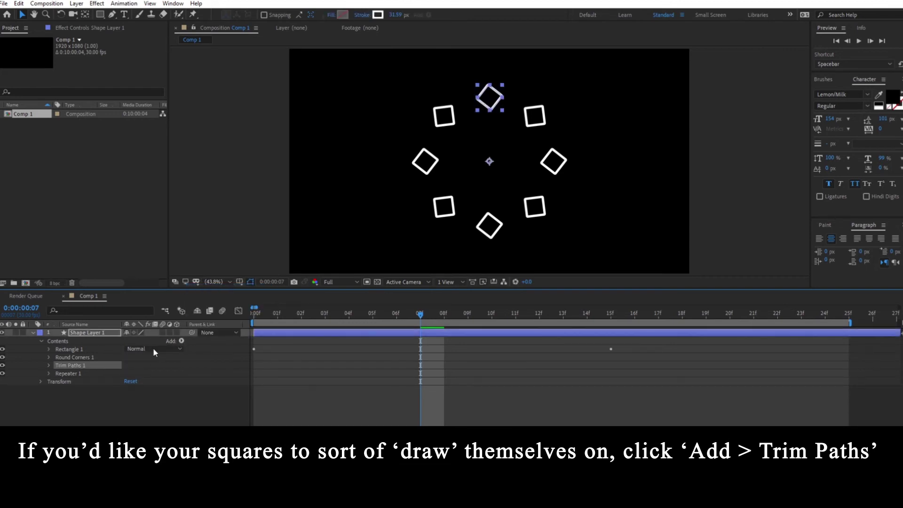
pyautogui.click(49, 366)
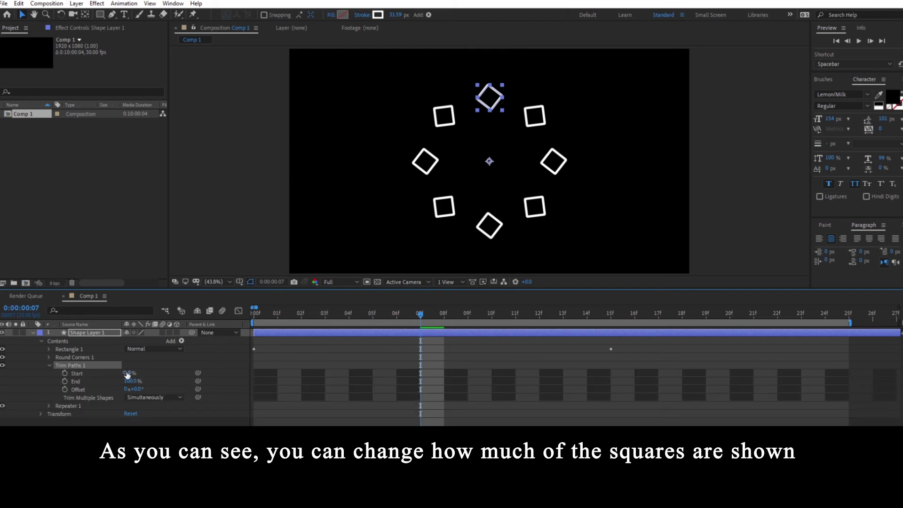
pyautogui.moveTo(127, 374); pyautogui.dragTo(140, 372)
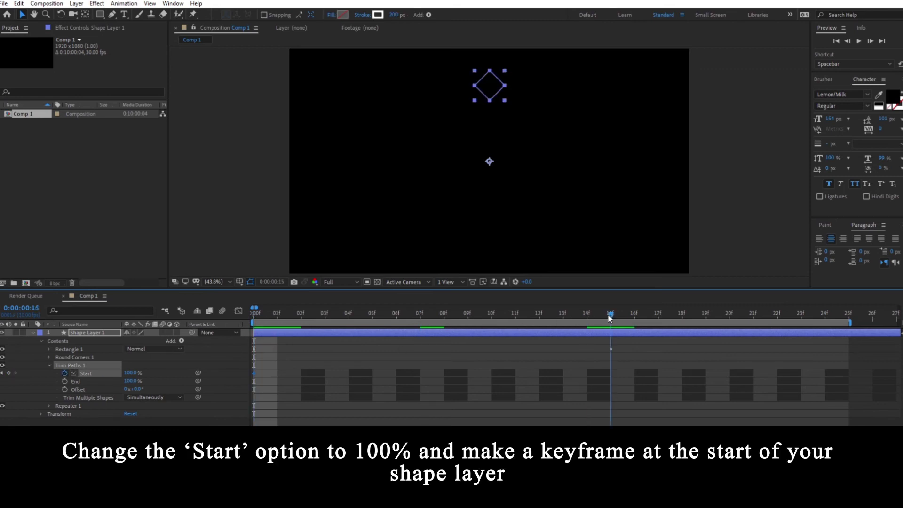
pyautogui.write('0')
# Keyframe Trim Paths Start at 100% on frame 0 and 0% at frame 15, then select both keyframes.
pyautogui.press('Return')
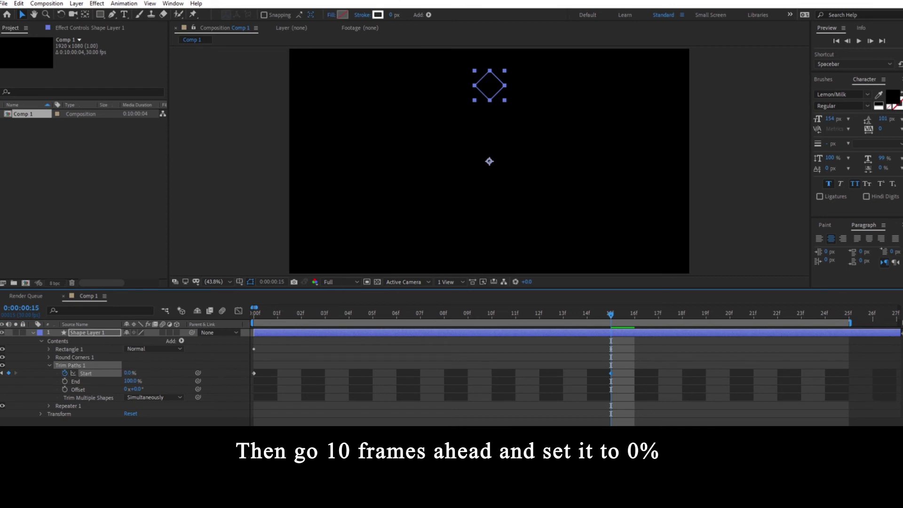
pyautogui.press('space')
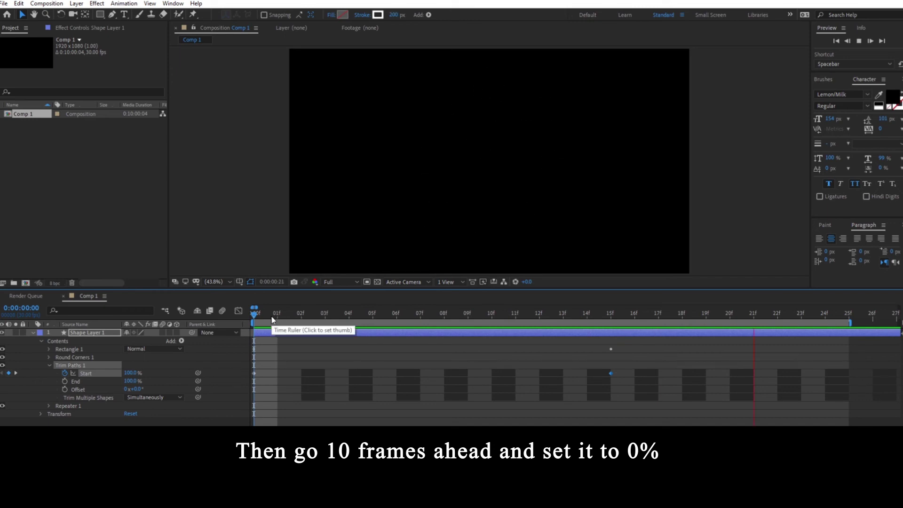
pyautogui.press('space')
pyautogui.moveTo(322, 314); pyautogui.dragTo(610, 316)
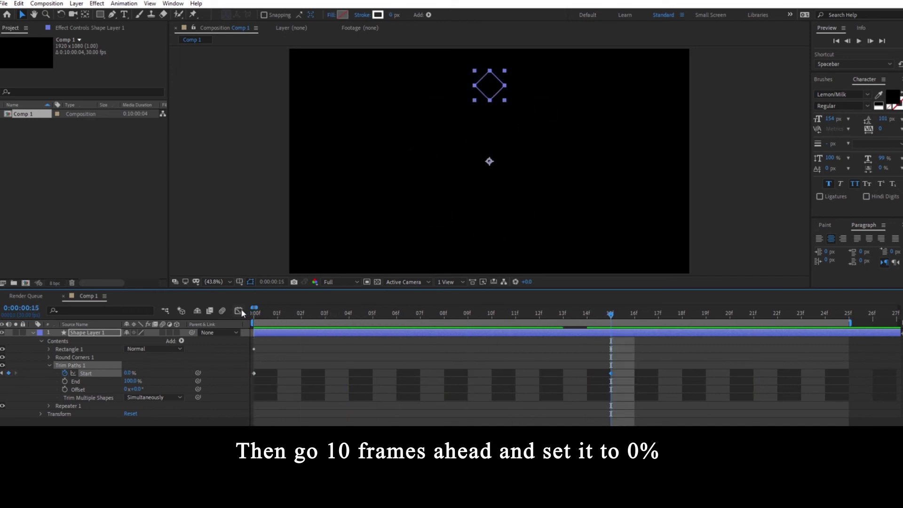
pyautogui.moveTo(646, 372); pyautogui.dragTo(250, 379)
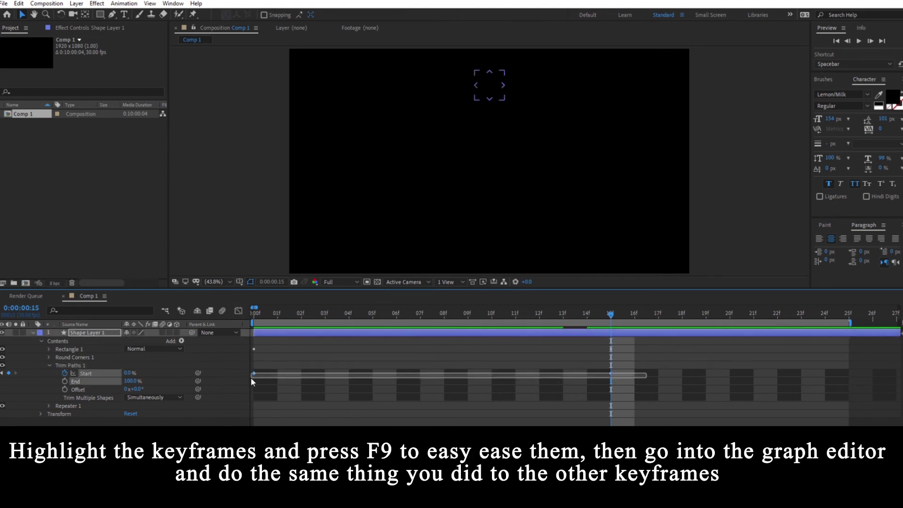
# Easy Ease both Start keyframes with F9, pull their speed-graph influence to 100%, and preview.
pyautogui.press('F9')
pyautogui.click(238, 311)
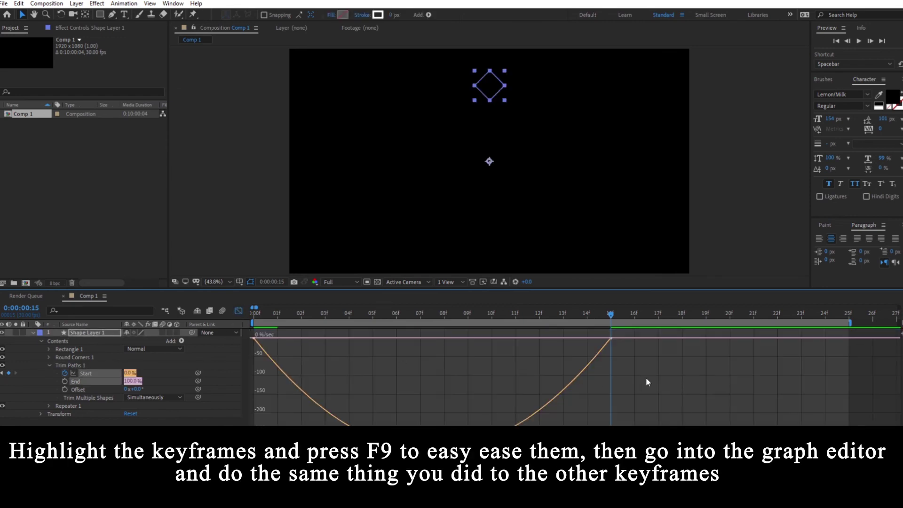
pyautogui.moveTo(646, 381)
pyautogui.mouseDown()
pyautogui.moveTo(566, 335)
pyautogui.moveTo(432, 338)
pyautogui.mouseUp()
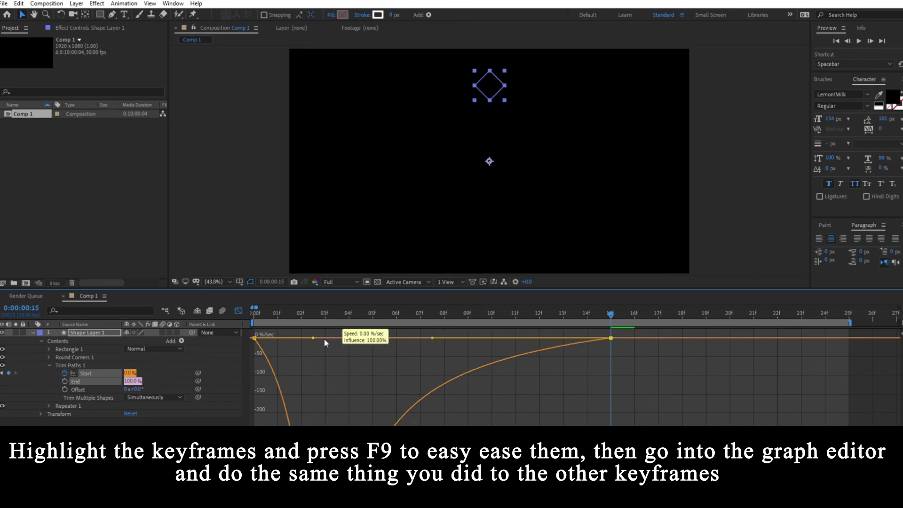
pyautogui.moveTo(271, 322)
pyautogui.mouseDown()
pyautogui.moveTo(555, 322)
pyautogui.moveTo(238, 334)
pyautogui.mouseUp()
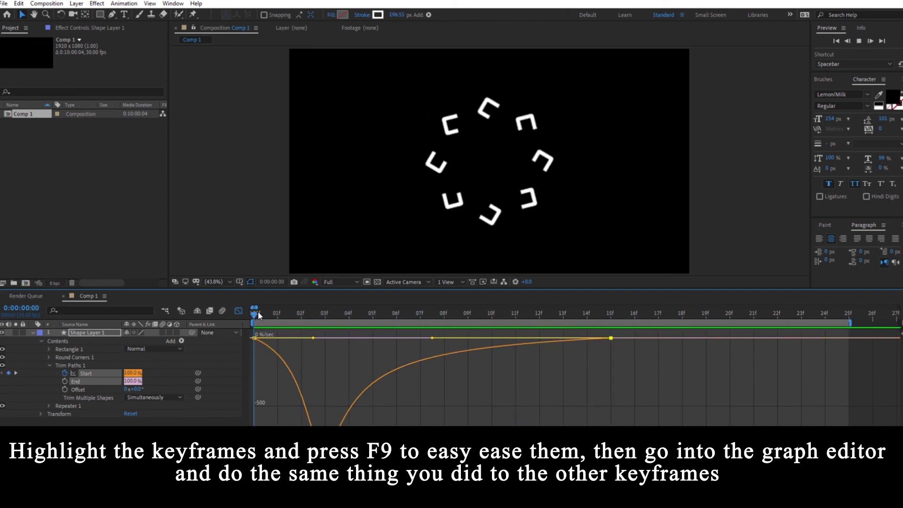
pyautogui.press('space')
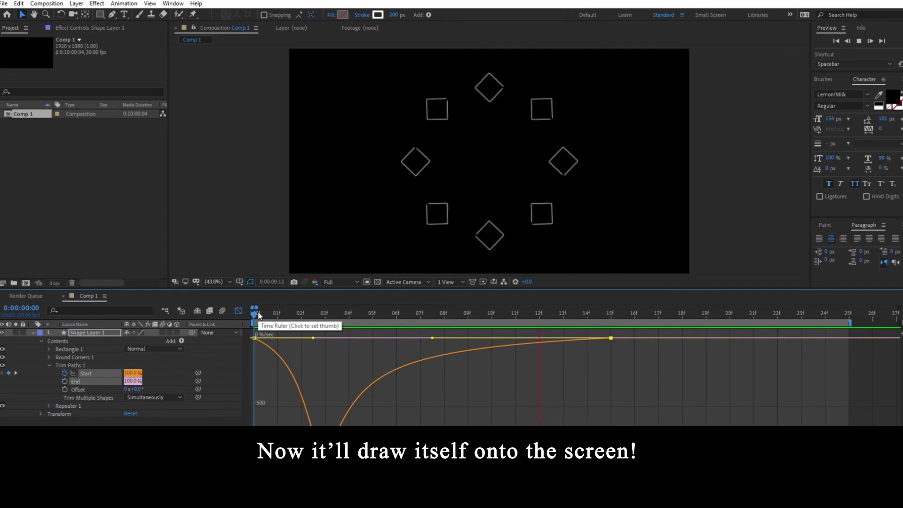